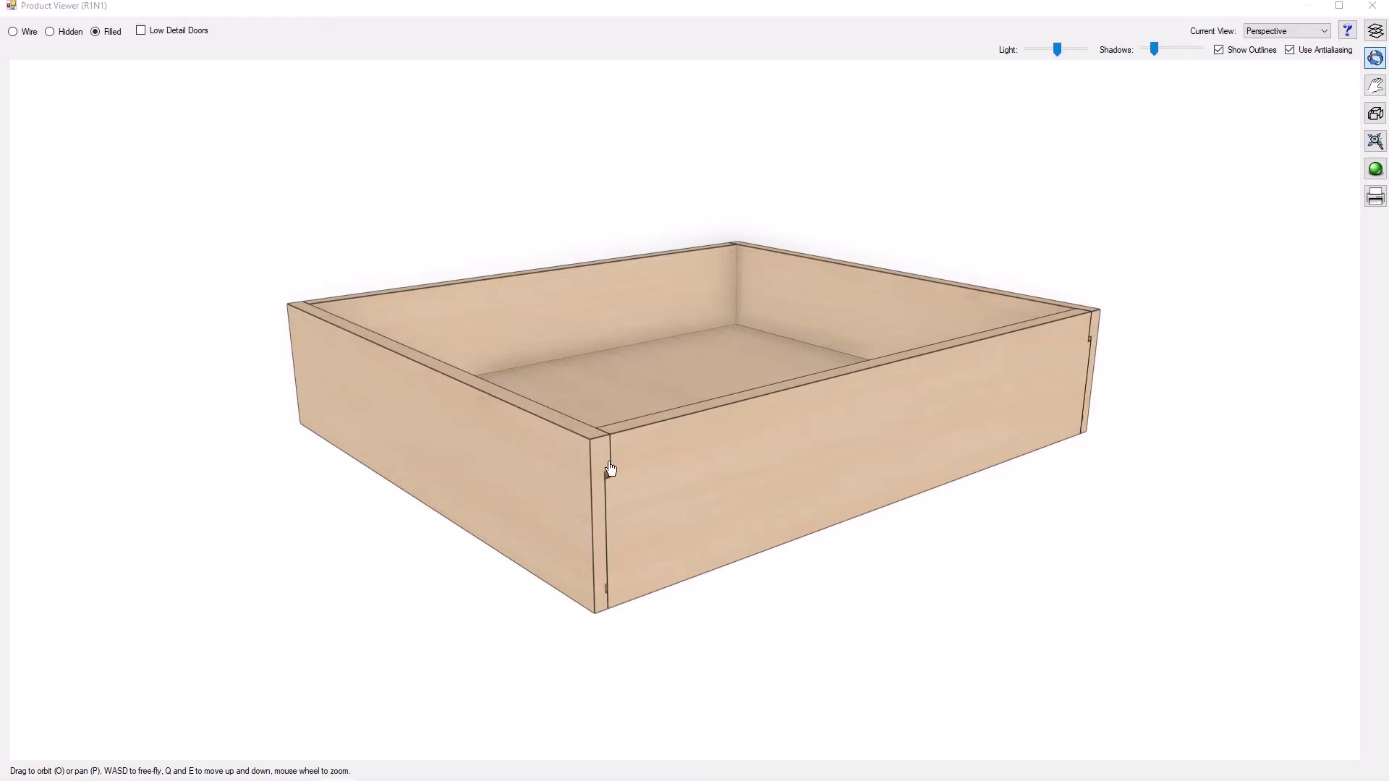
- Orbit and zoom the blind dado drawer box to inspect it from another angle
mouse_move(607, 460)
left_mouse_down()
mouse_move(626, 468)
mouse_move(620, 380)
mouse_move(625, 457)
mouse_move(673, 433)
mouse_move(714, 440)
mouse_move(608, 458)
left_mouse_up()
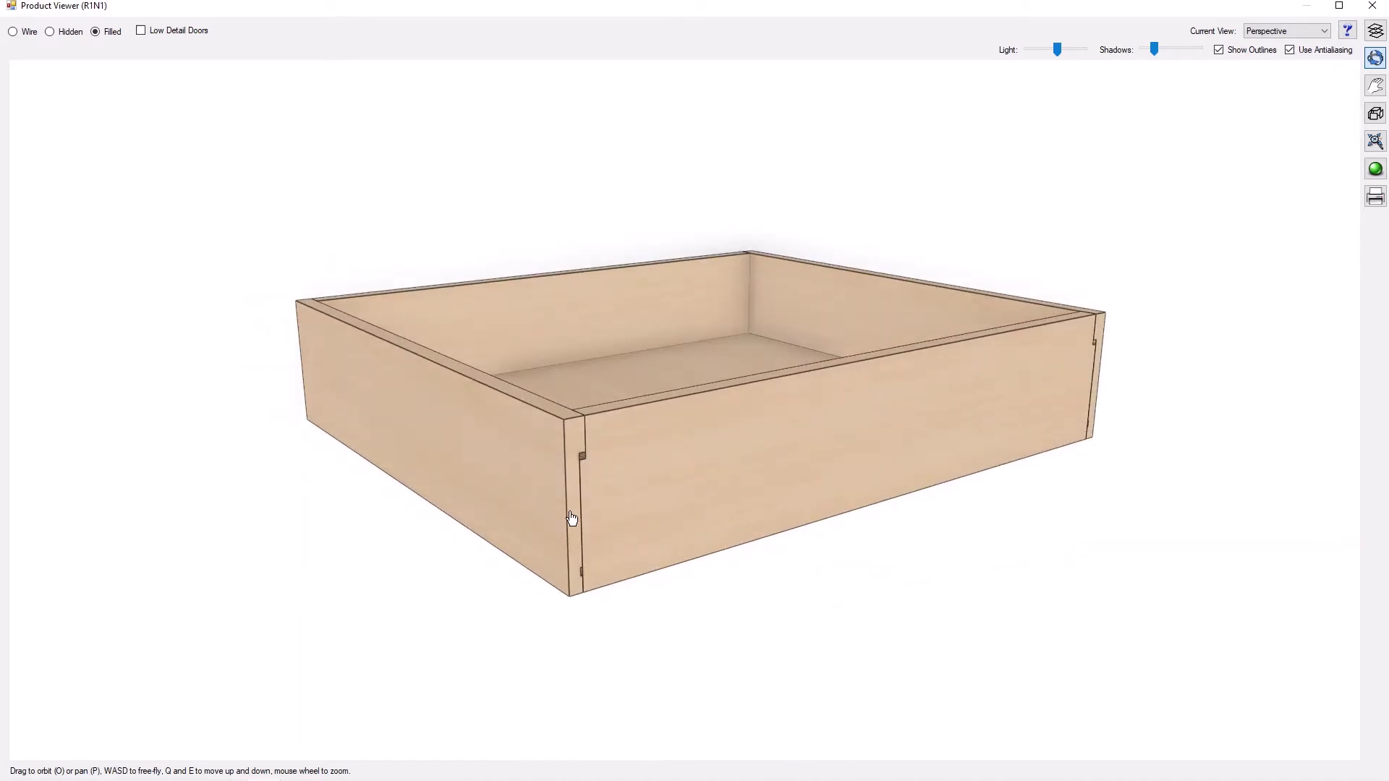
scroll(568, 552, "up", 1)
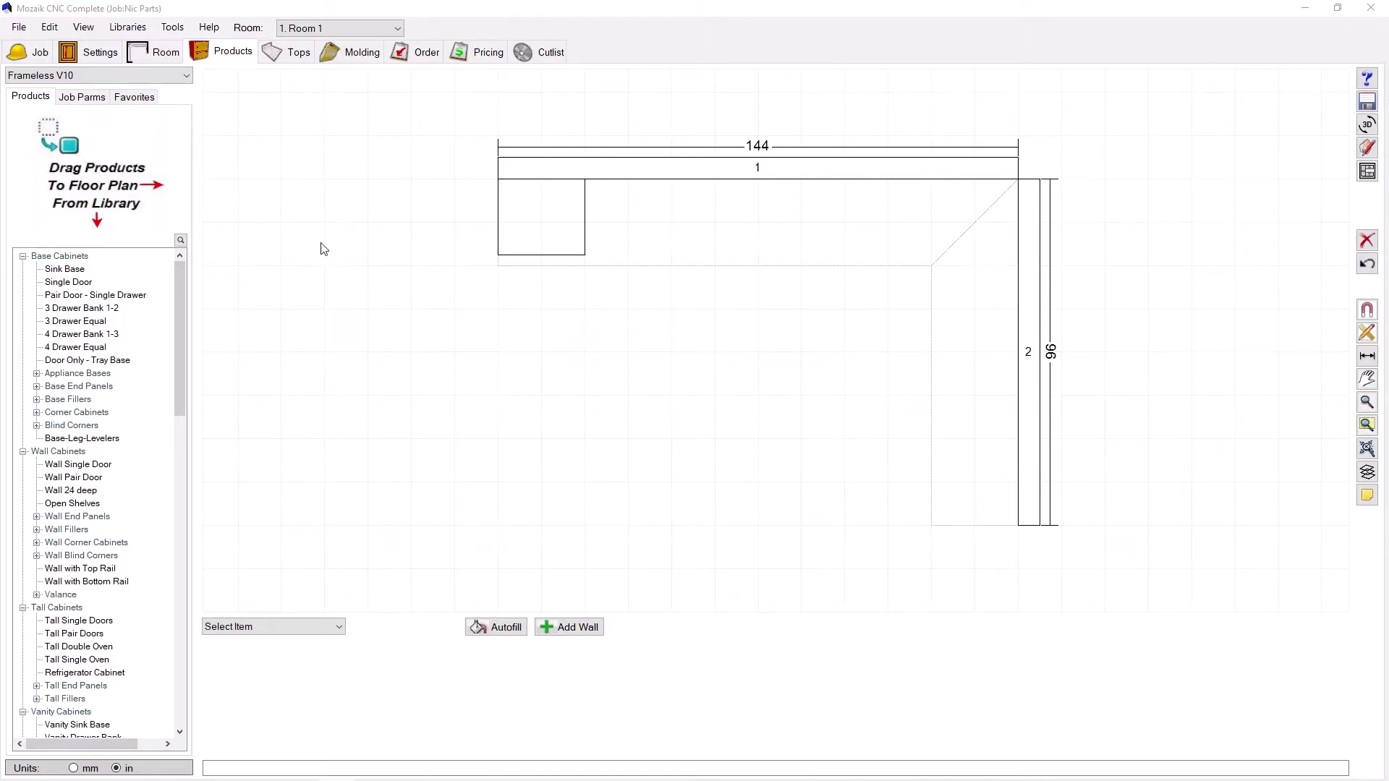
- Review the Drawer/Tray Boxes settings: Frost CNC 3/16" Blind drawers and Frost CNC 1/16" Blind rollout trays
left_click(84, 56)
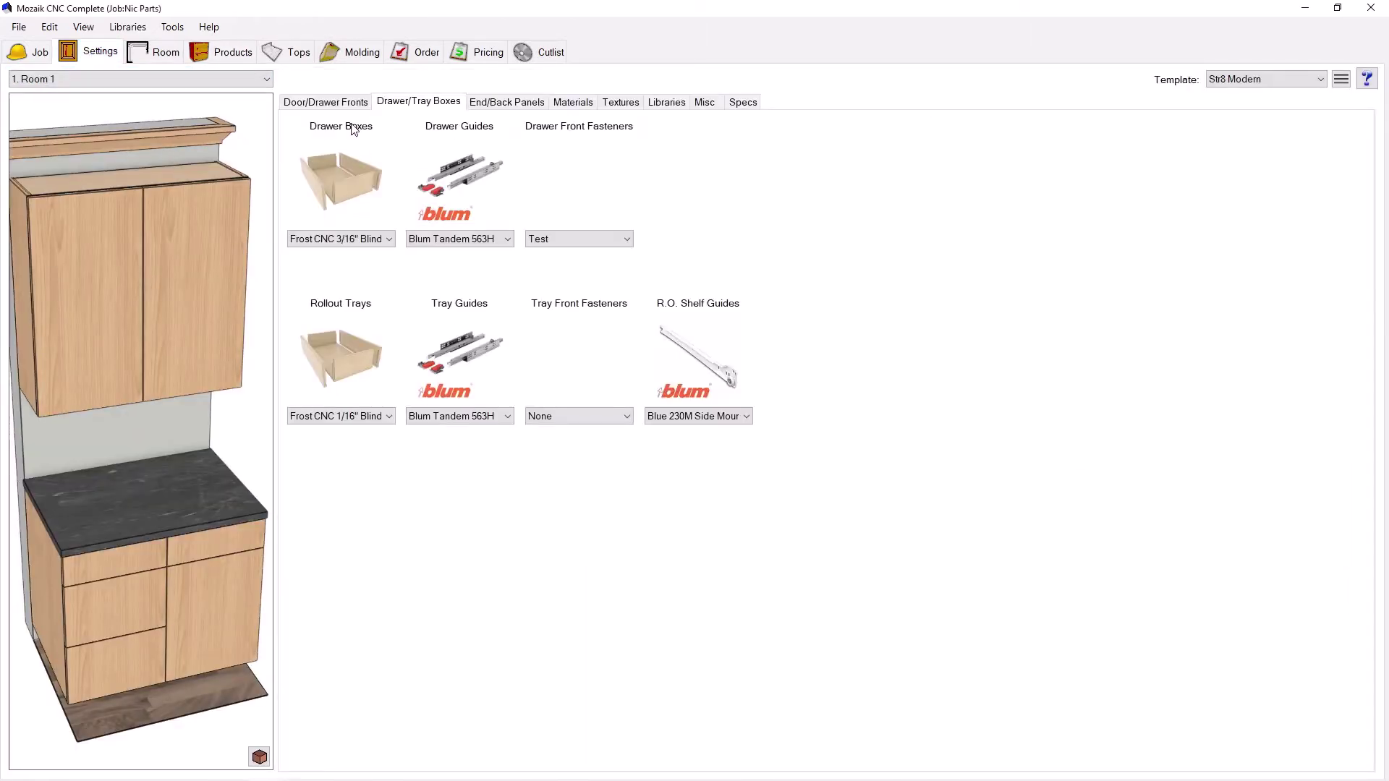
left_click(388, 240)
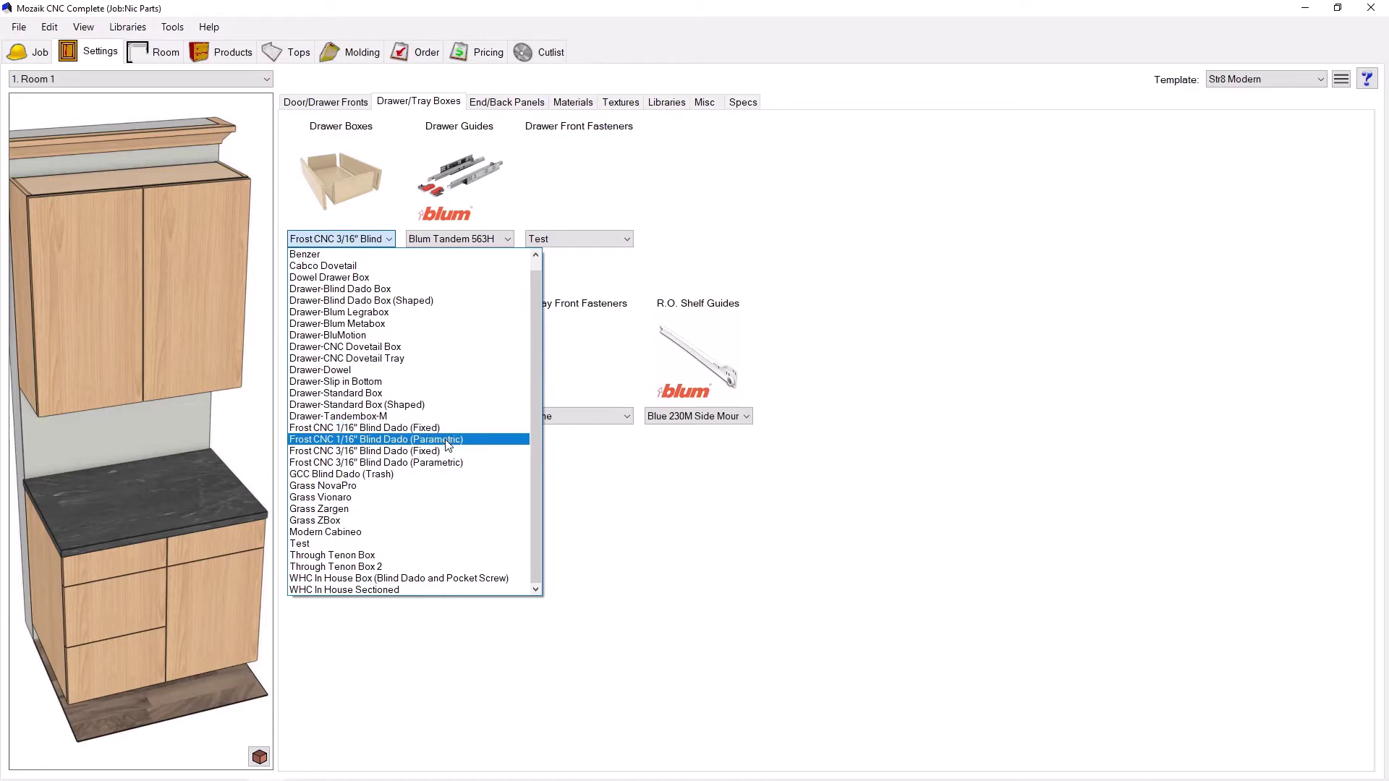
left_click(807, 362)
left_click(389, 416)
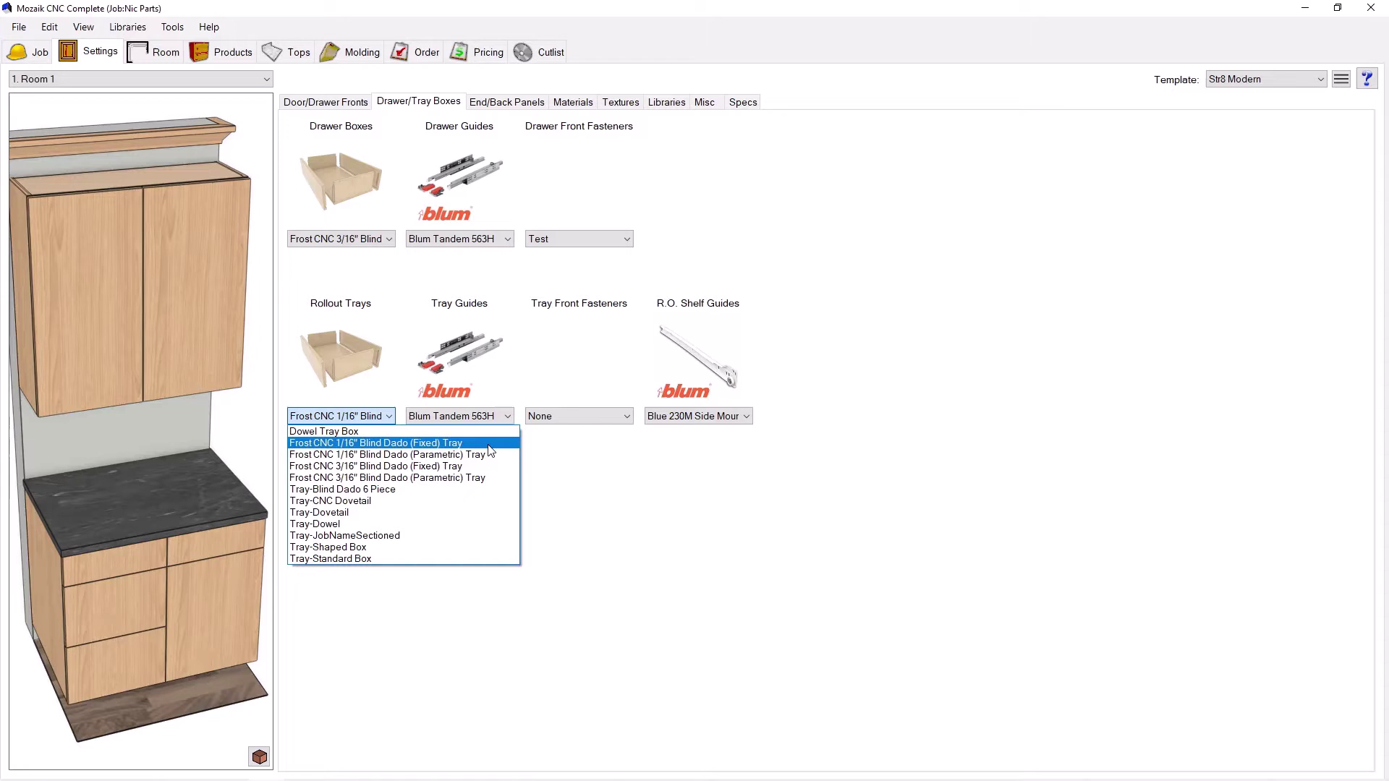
left_click(968, 295)
- Load Frost CNC 3/16" Blind Dado (Parametric) in the Drawer Boxes library, showing 0.1875 dado depths
left_click(129, 29)
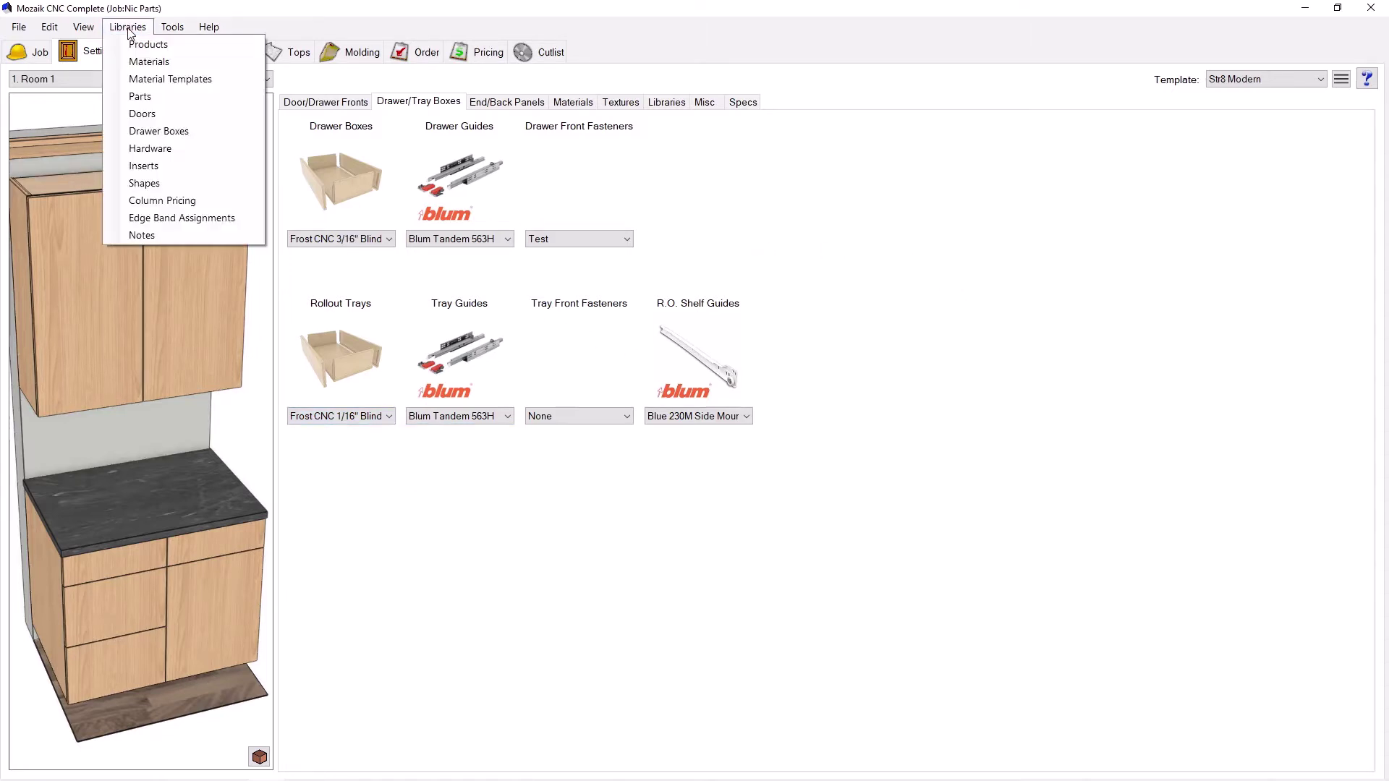
left_click(172, 135)
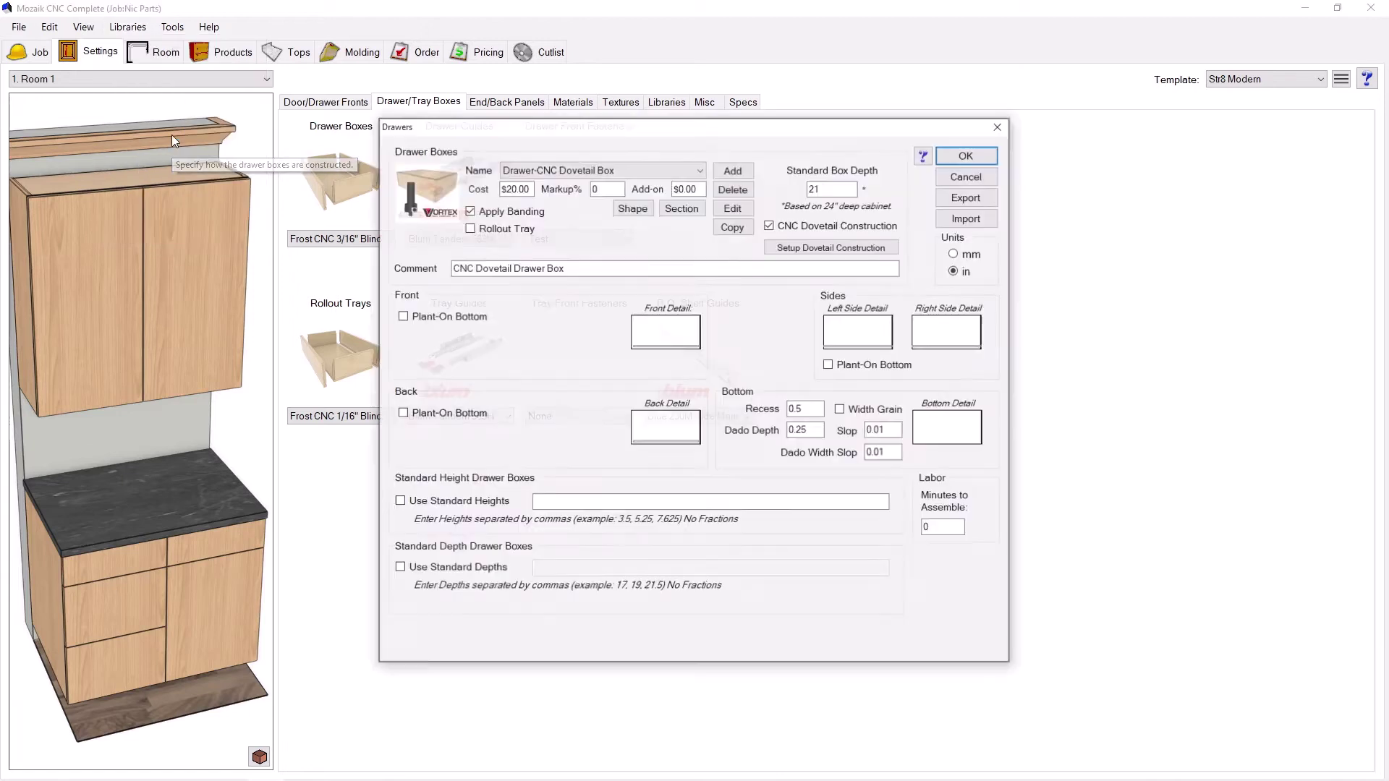
left_click(594, 171)
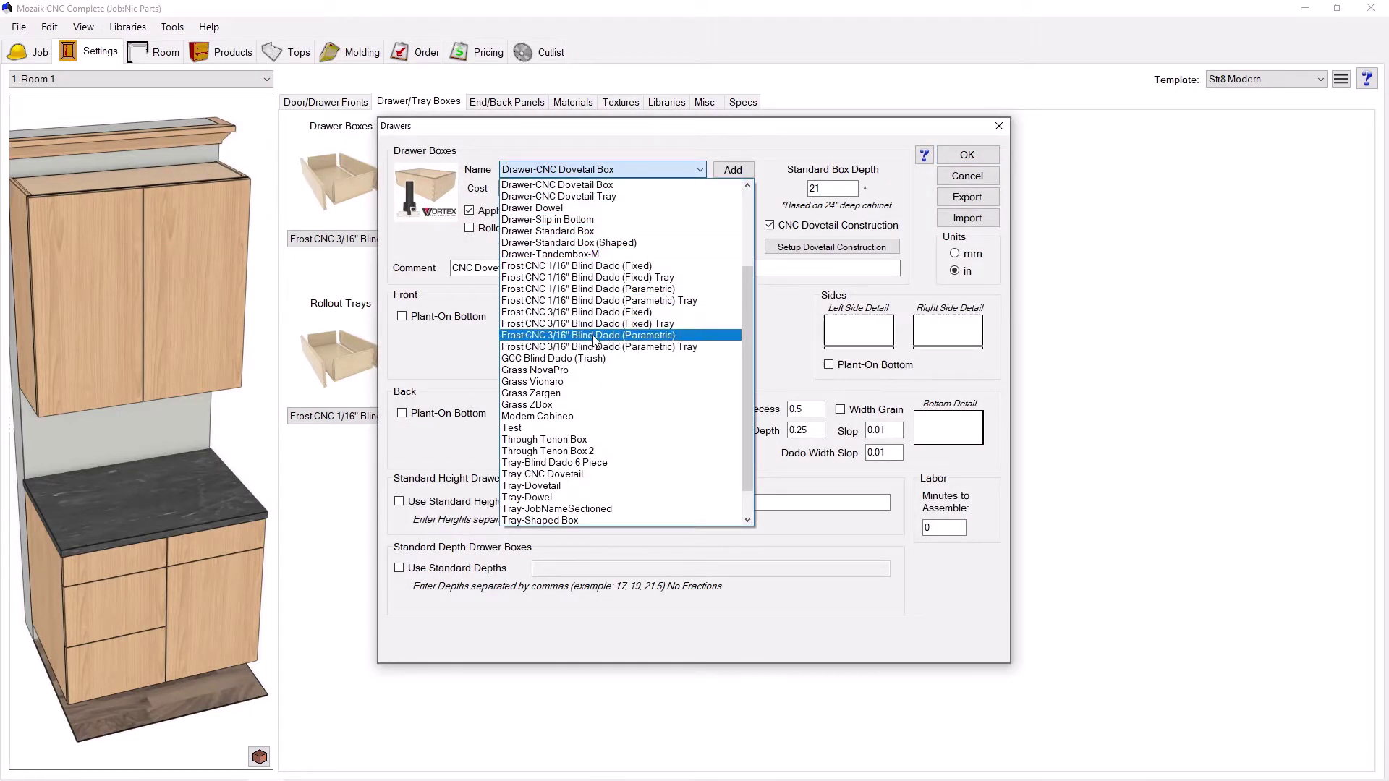
left_click(567, 336)
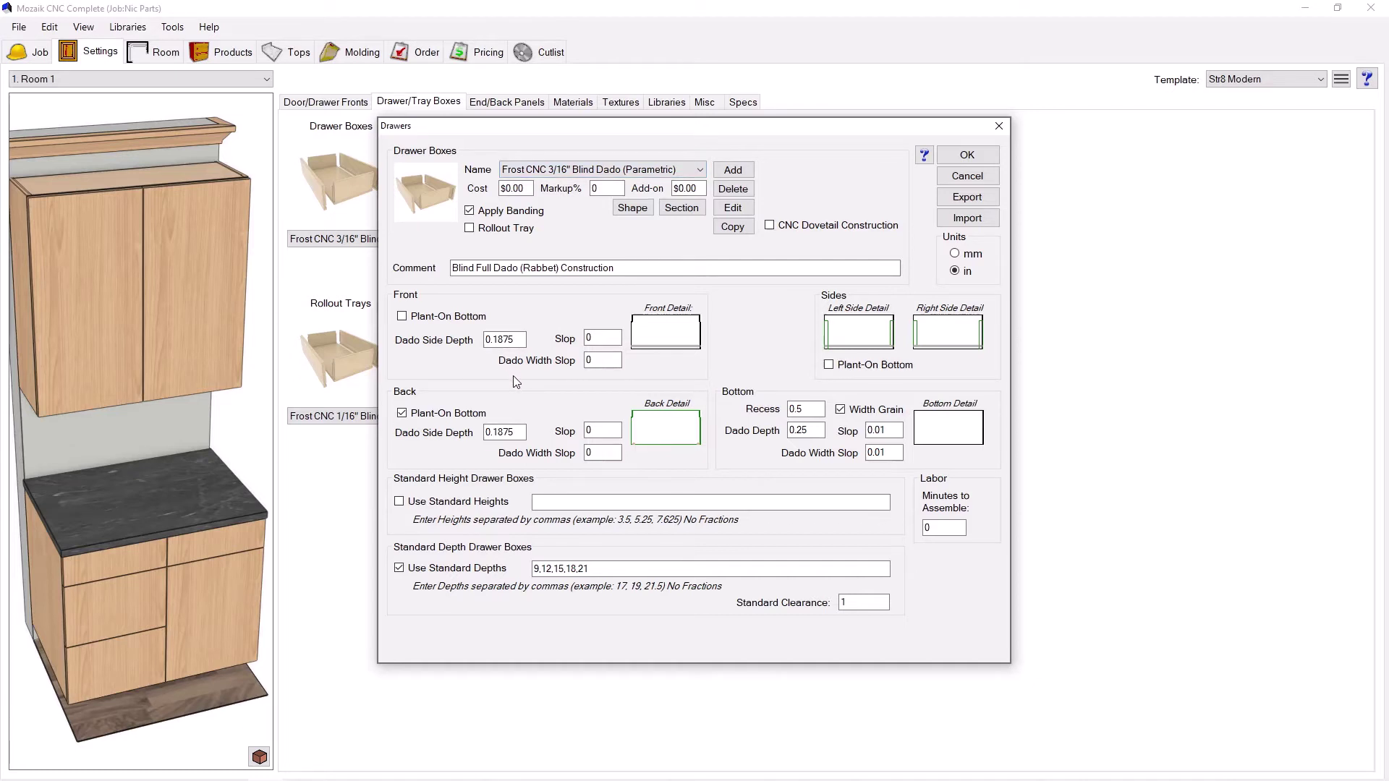
left_click(645, 176)
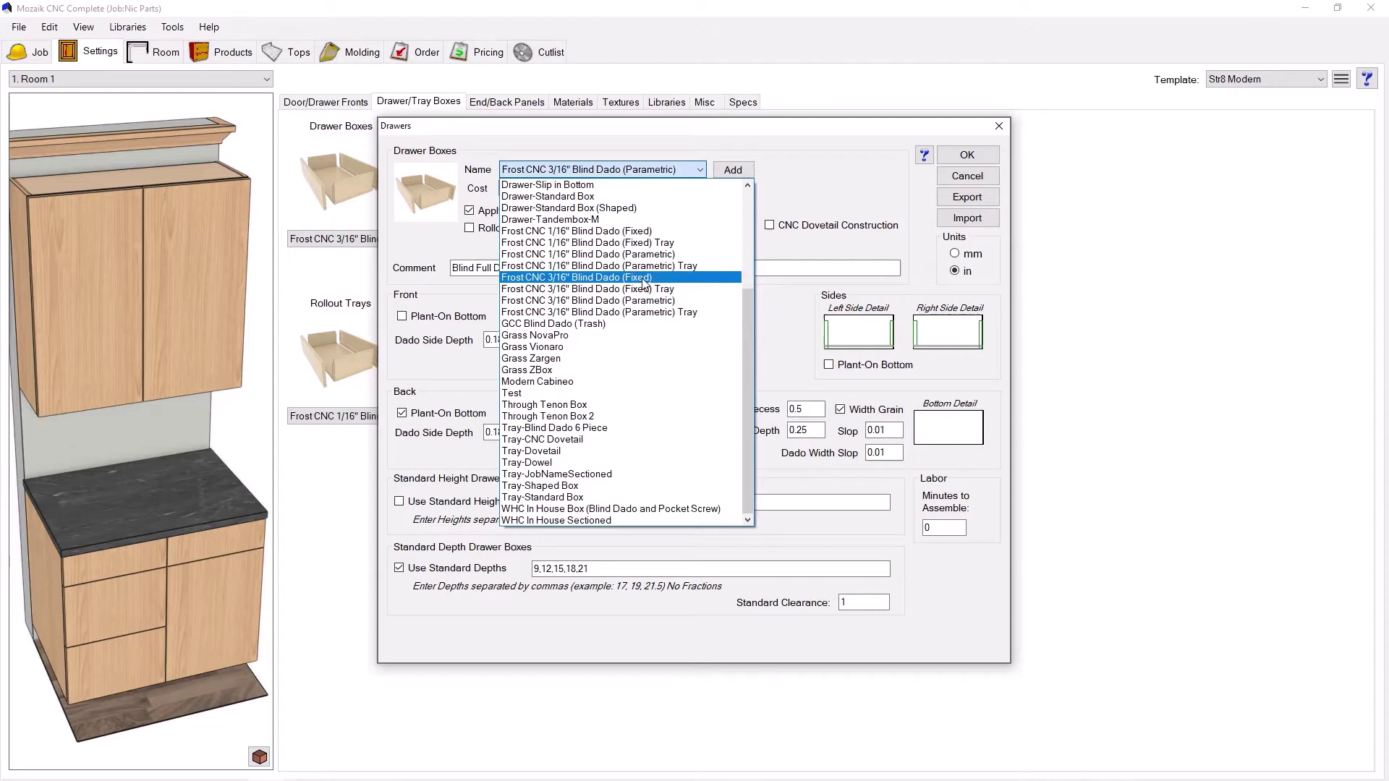
left_click(646, 301)
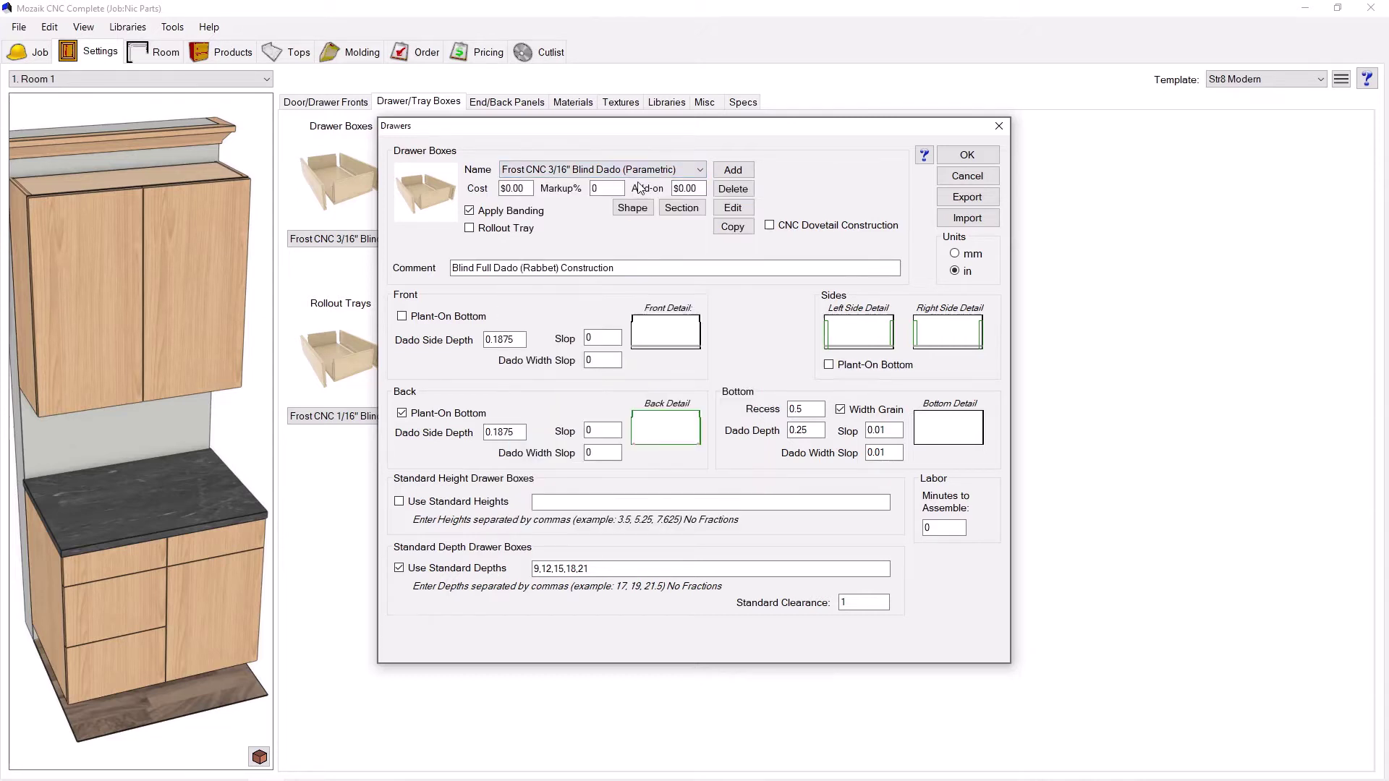
left_click(651, 338)
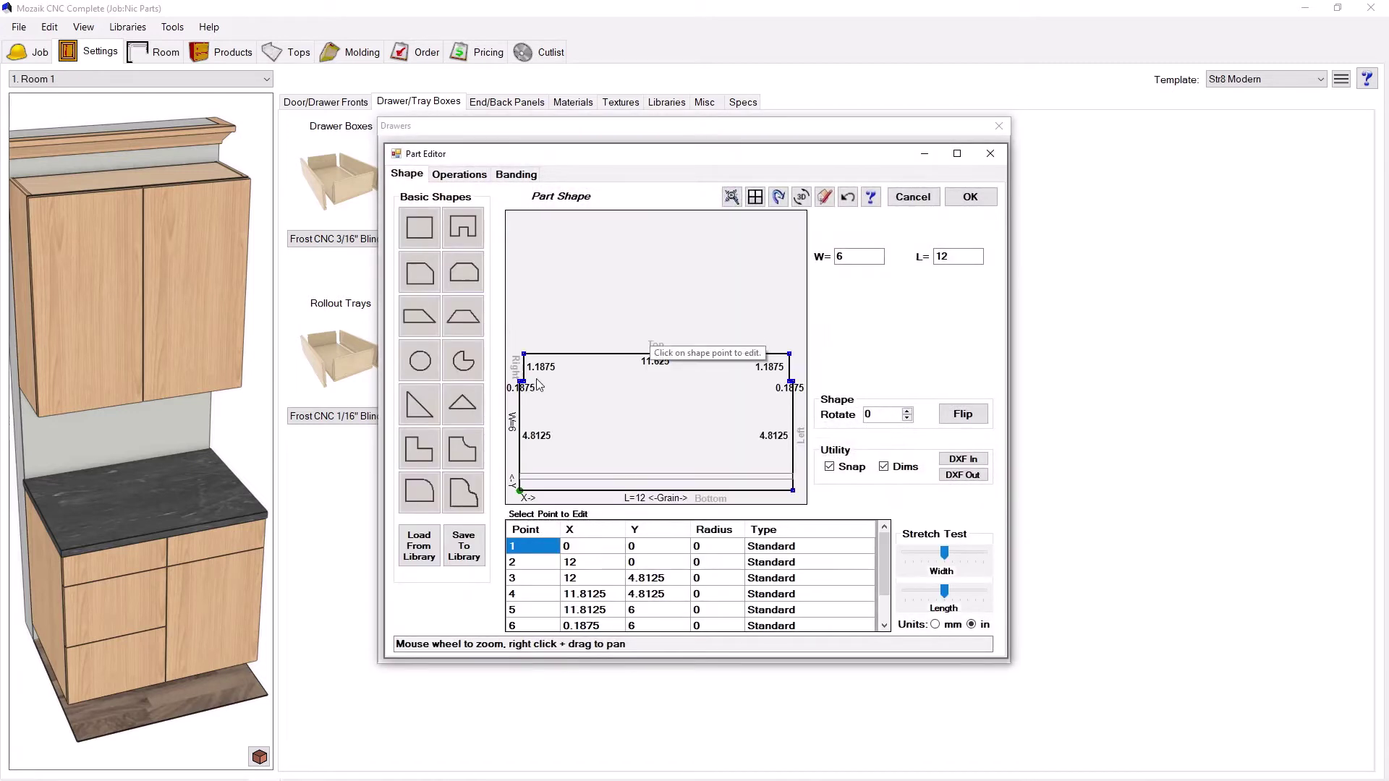
scroll(514, 387, "up", 3)
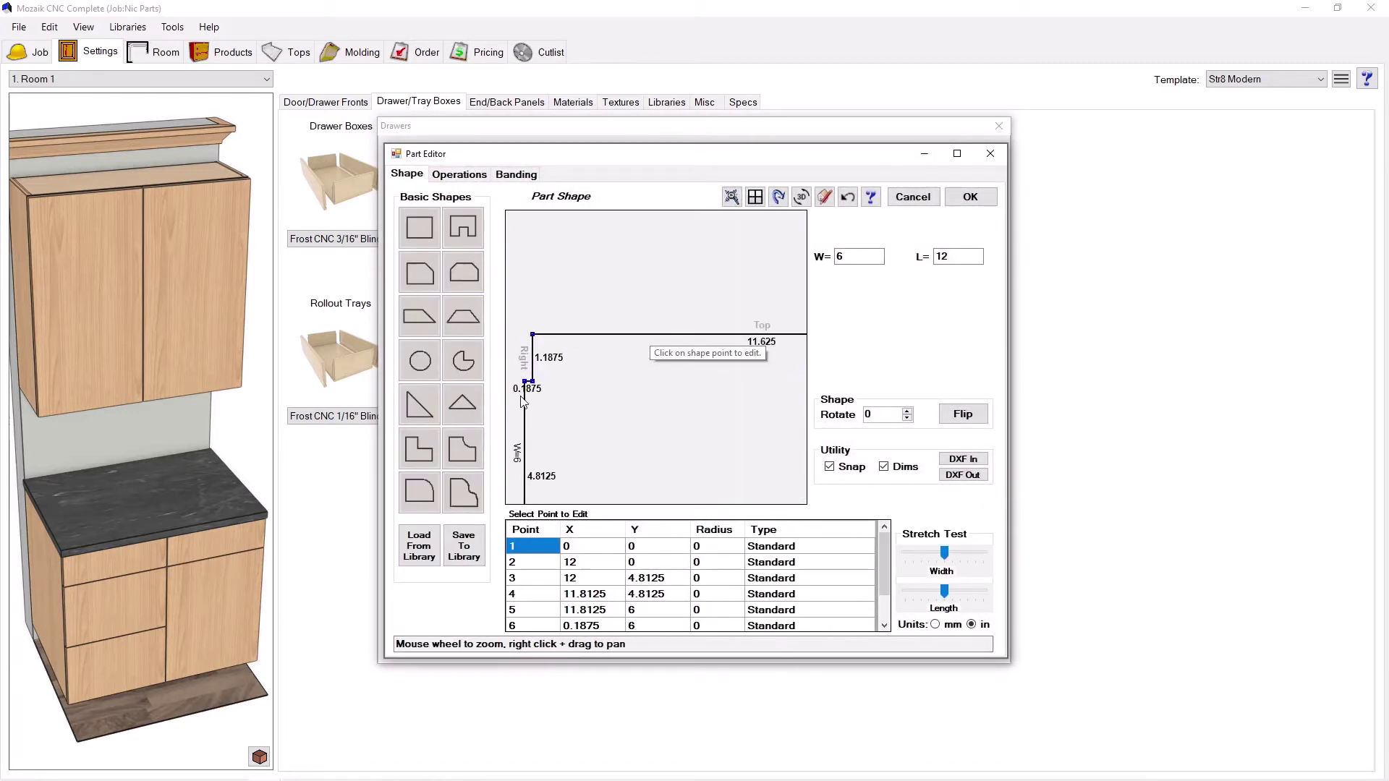
left_click(533, 382)
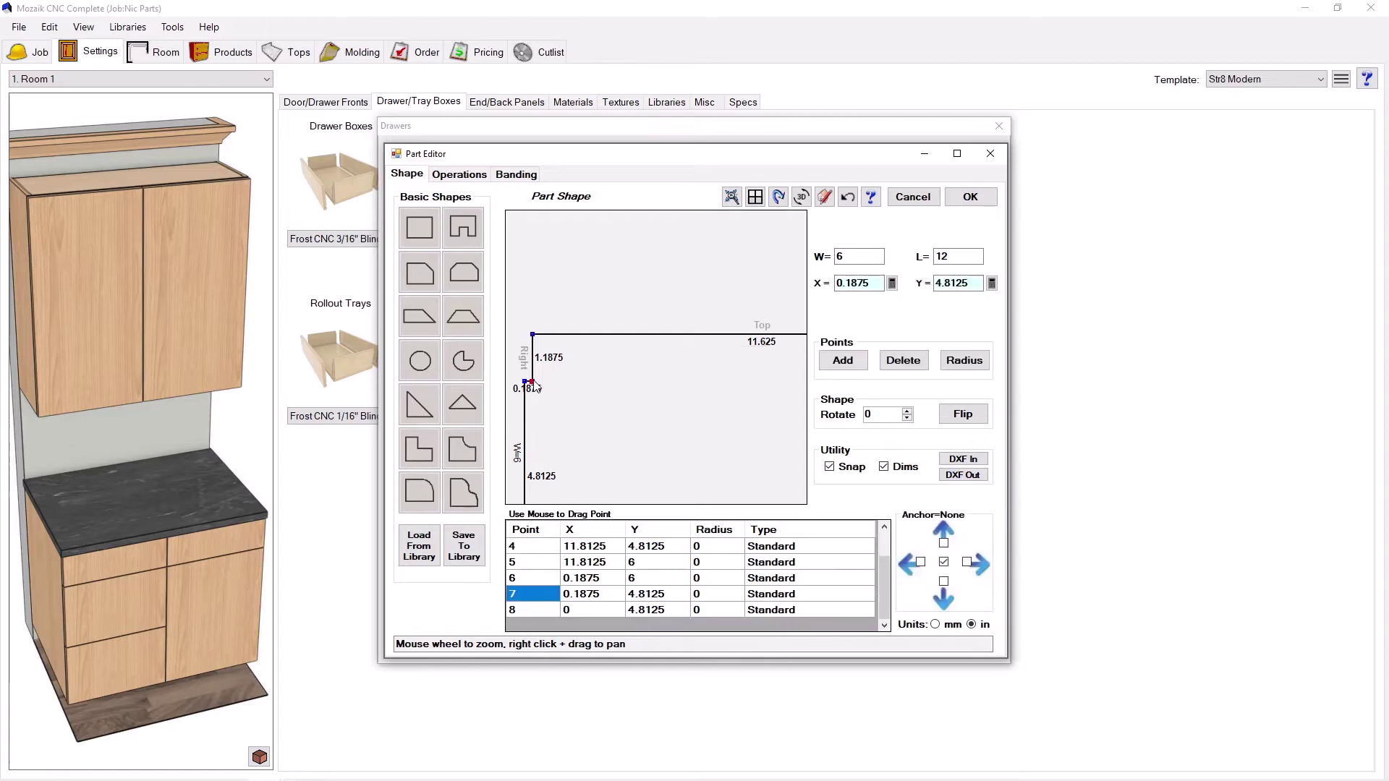
left_click(991, 283)
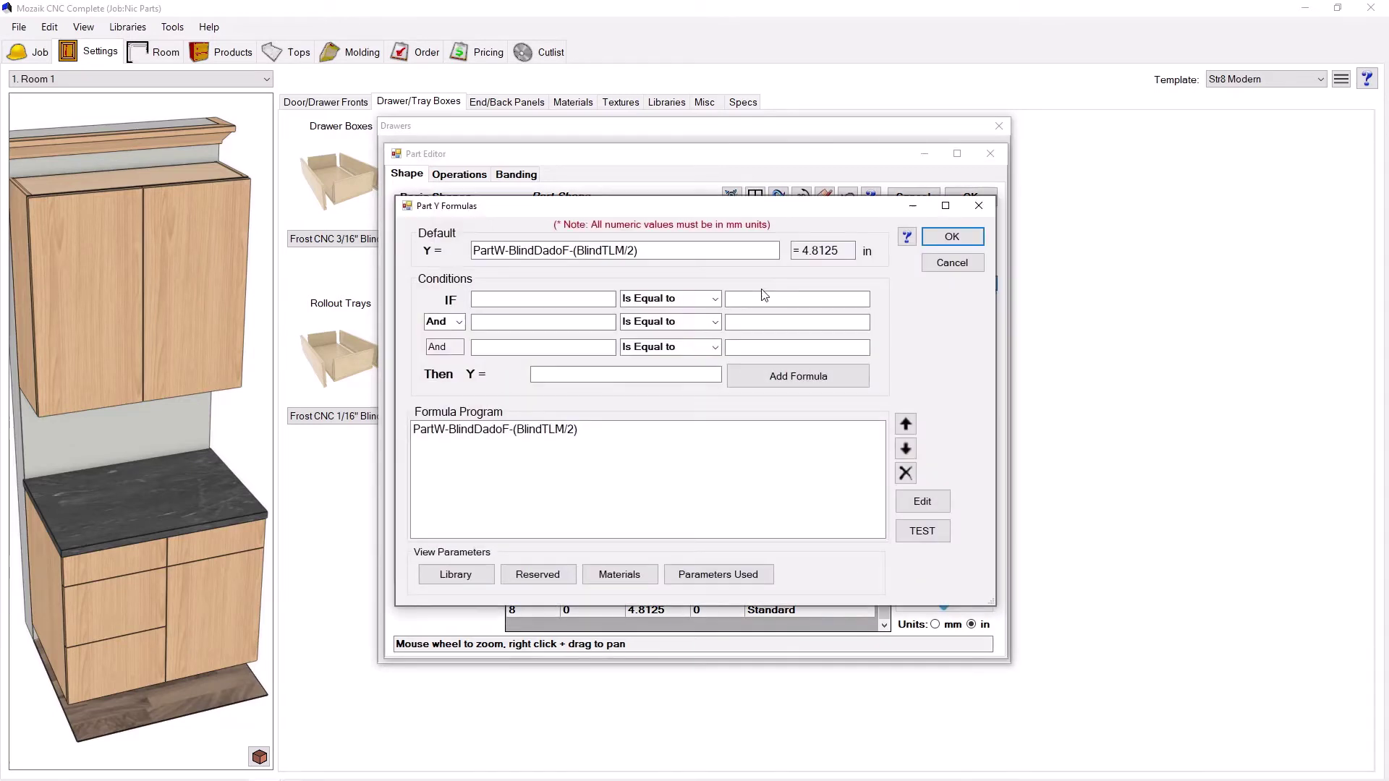
left_click_drag(509, 251, 572, 254)
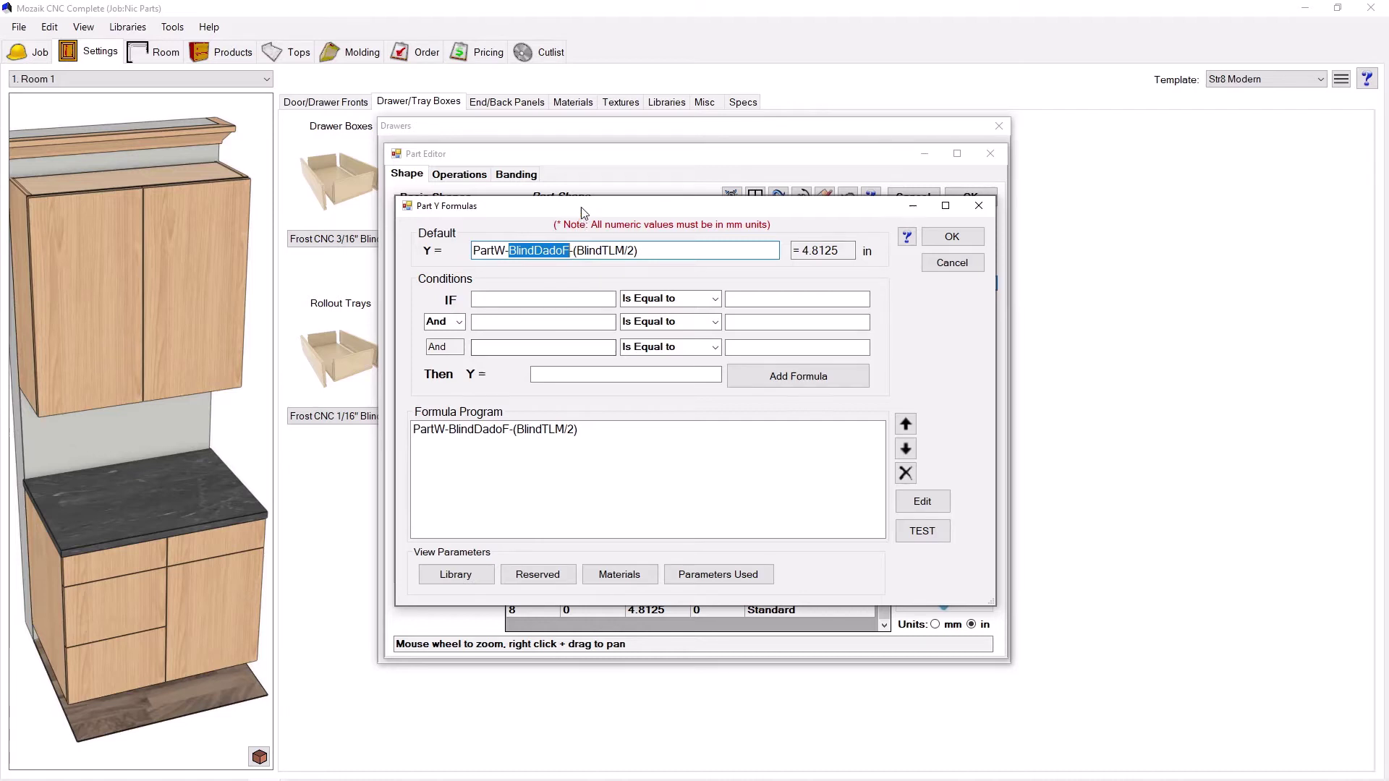
left_click_drag(581, 207, 623, 221)
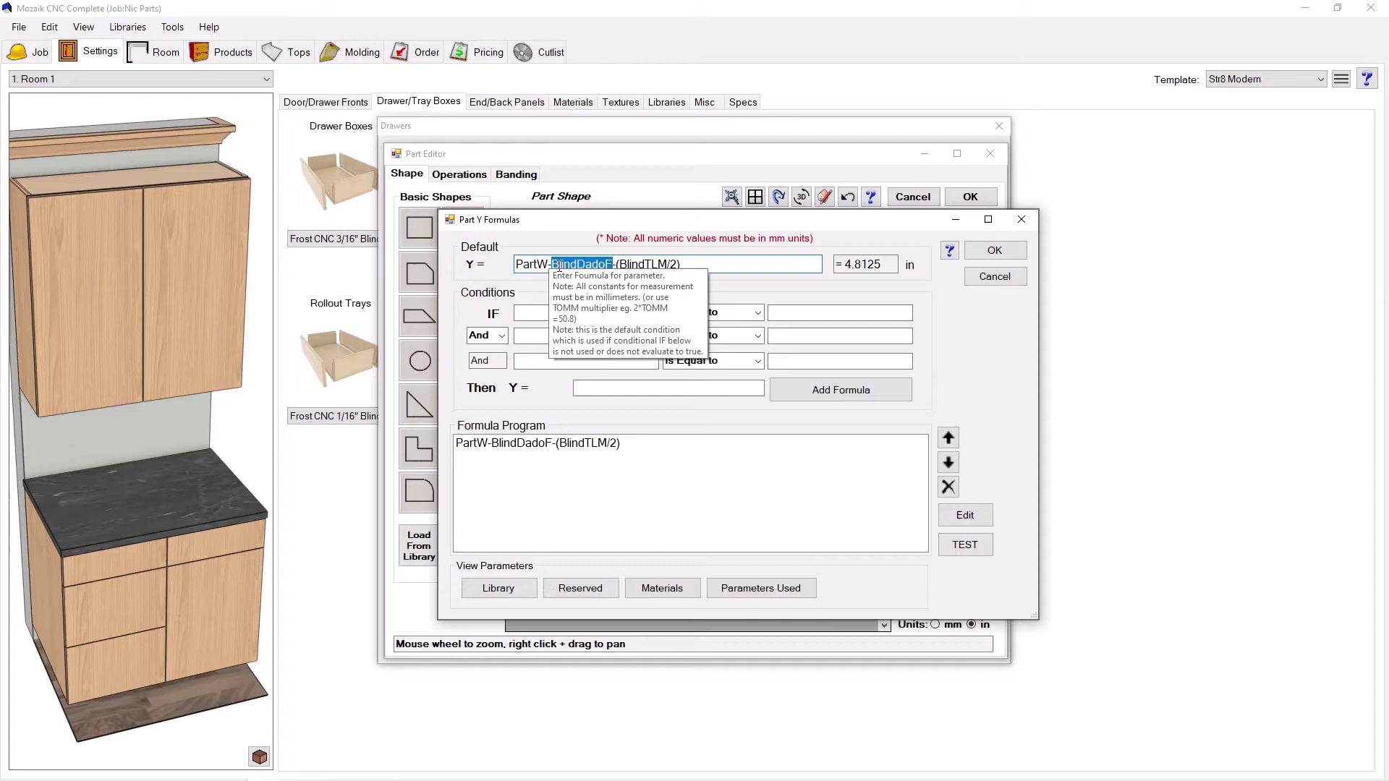
left_click(991, 251)
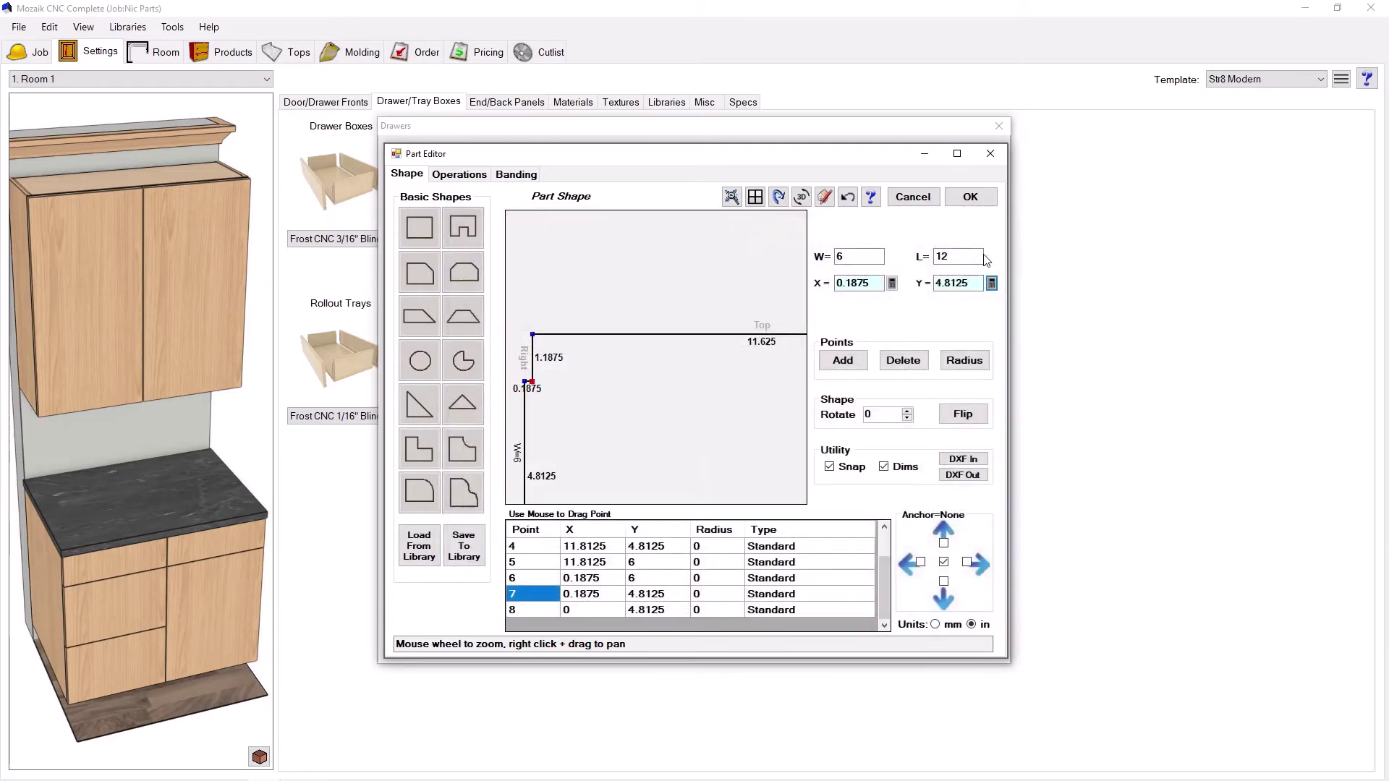
- Switch the Drawers library to Frost CNC 3/16" Blind Dado (Fixed) and edit its front shape
left_click(970, 196)
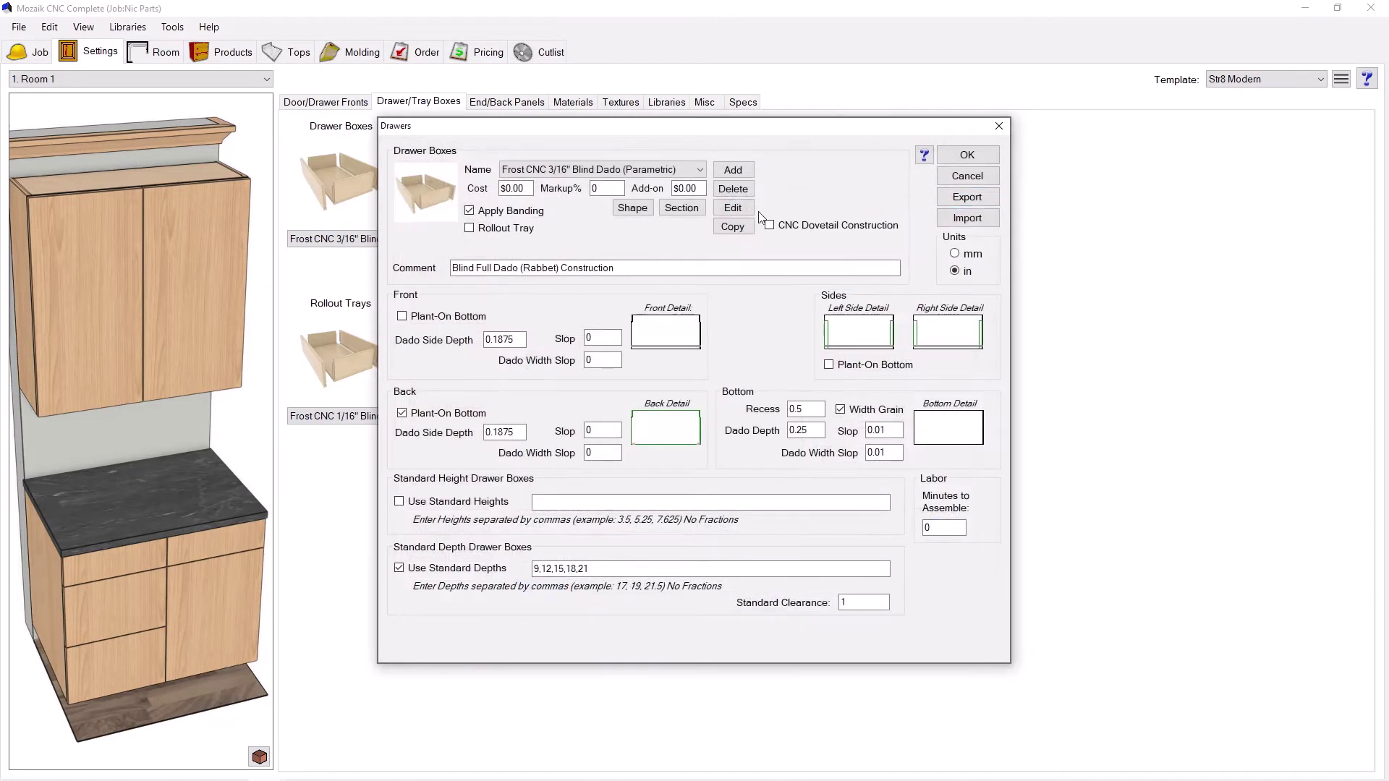
left_click(649, 174)
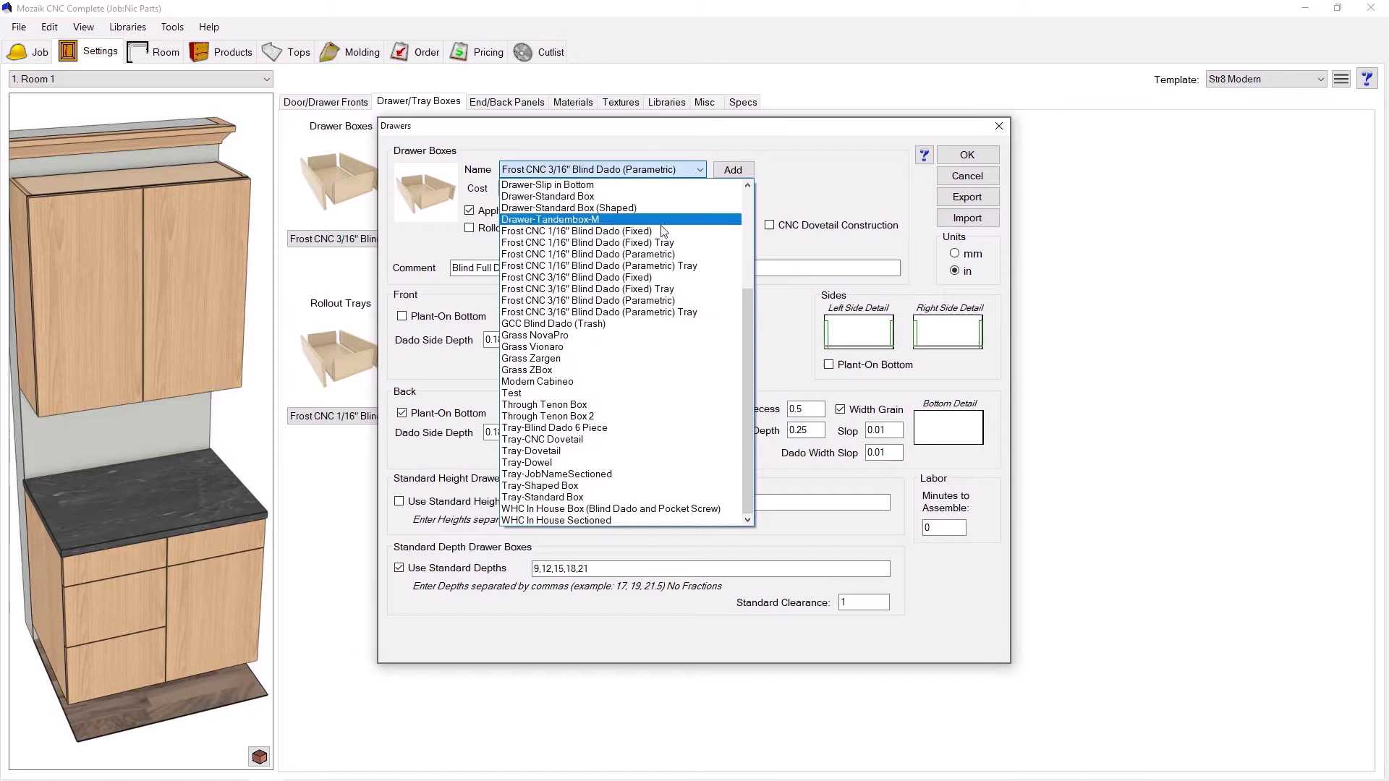
left_click(638, 279)
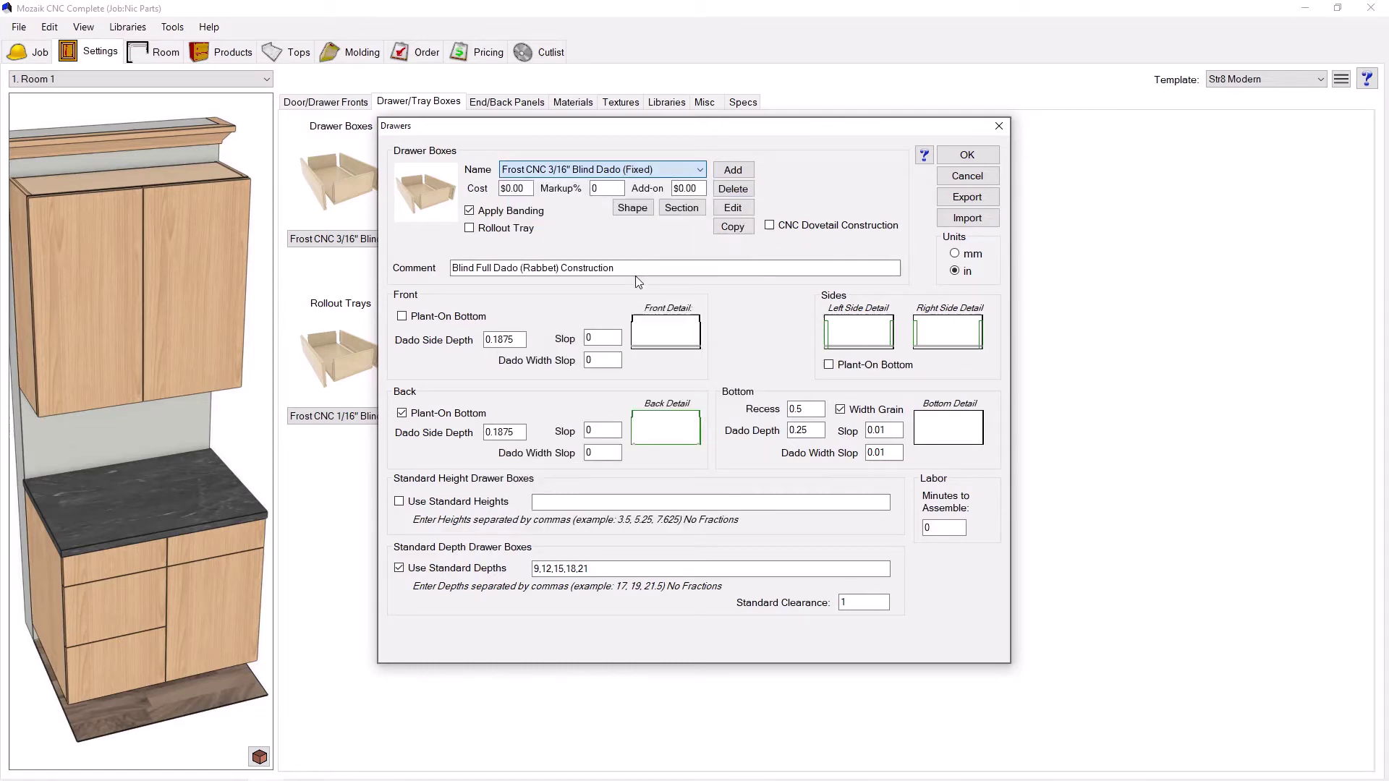
left_click(664, 333)
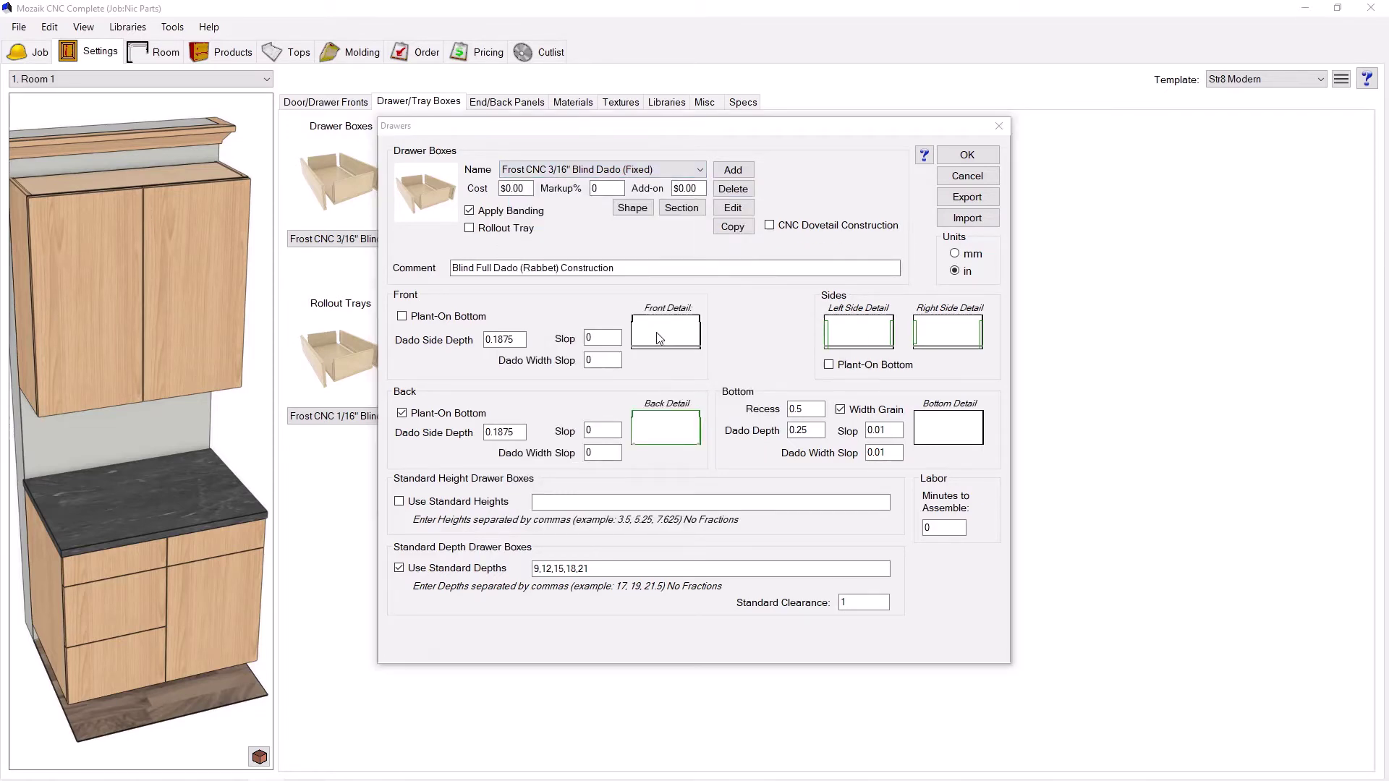
- Review the notch corner point's Y formula PartW-25.4-(BlindTLM/2) and keep it
scroll(522, 391, "up", 3)
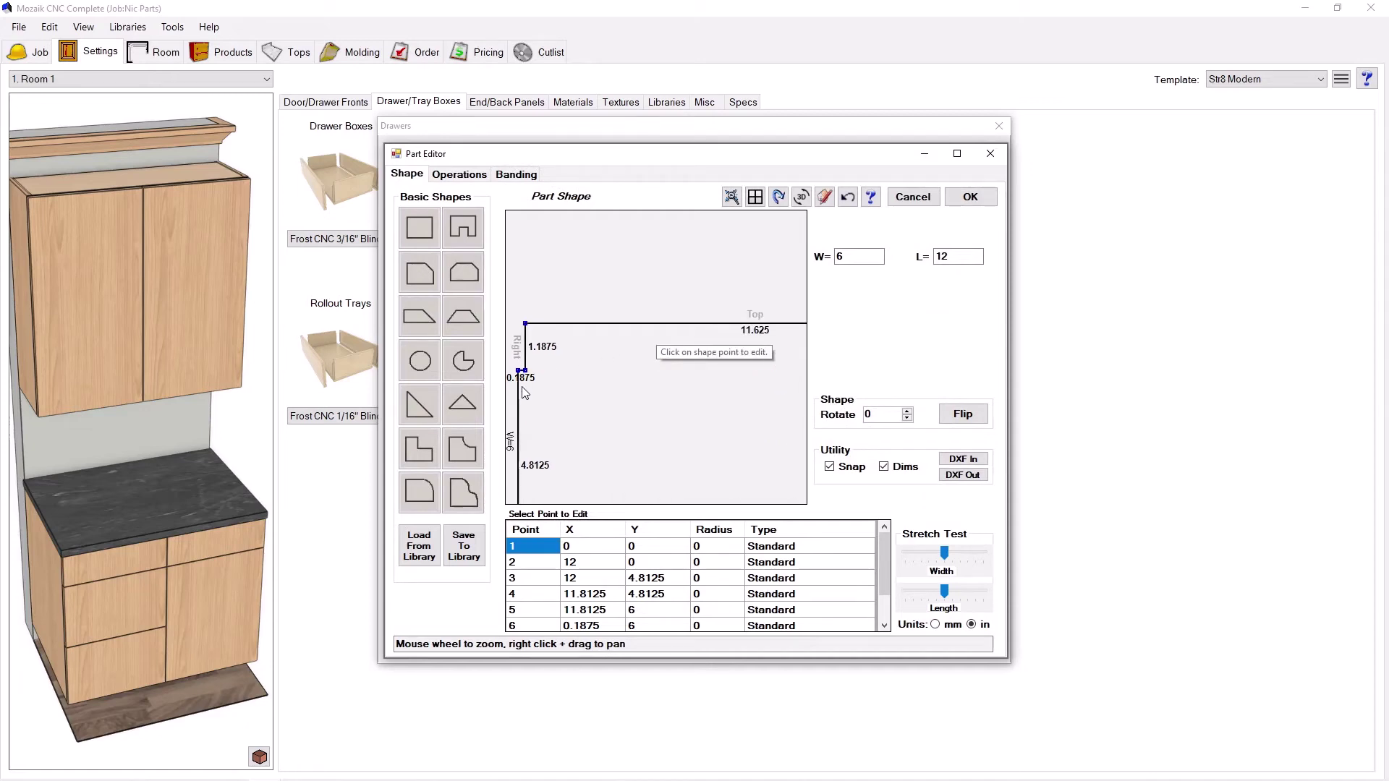
left_click(528, 364)
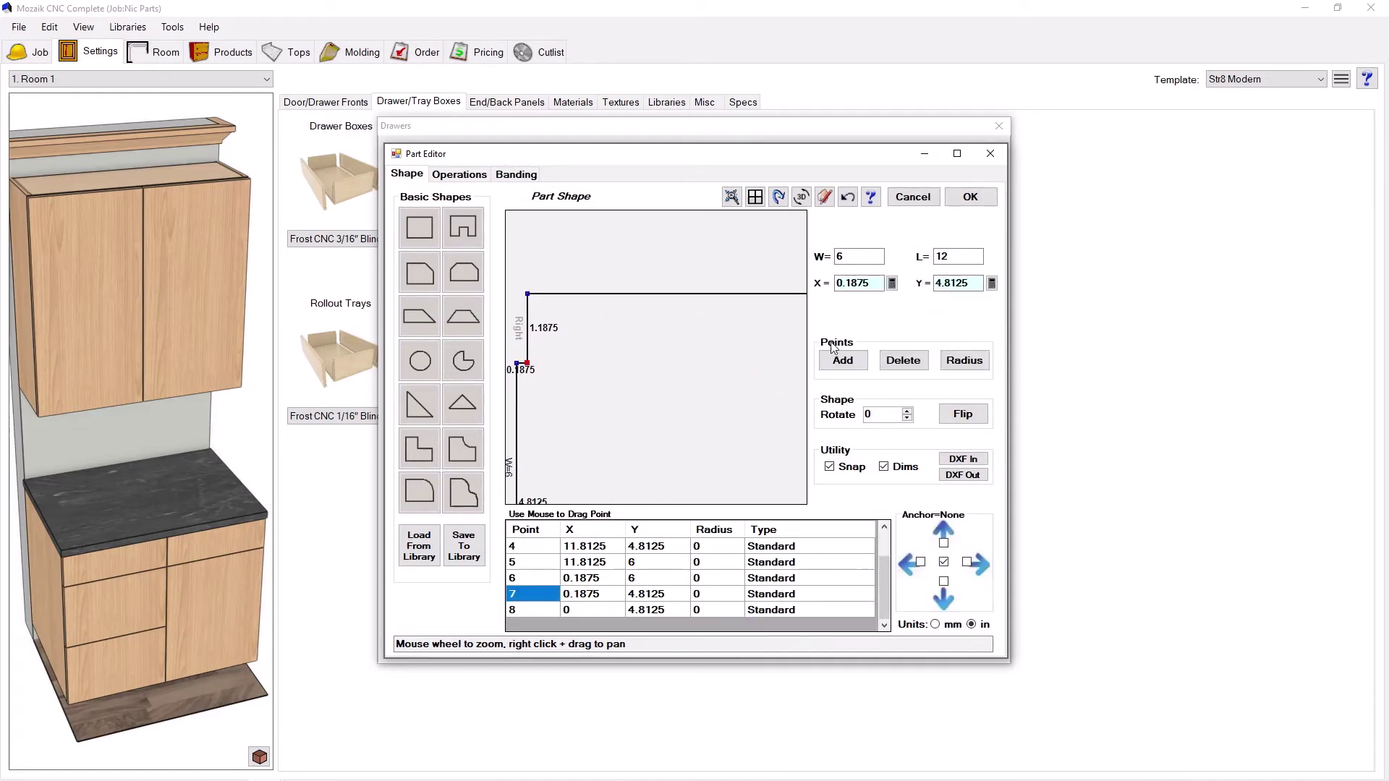
left_click(994, 288)
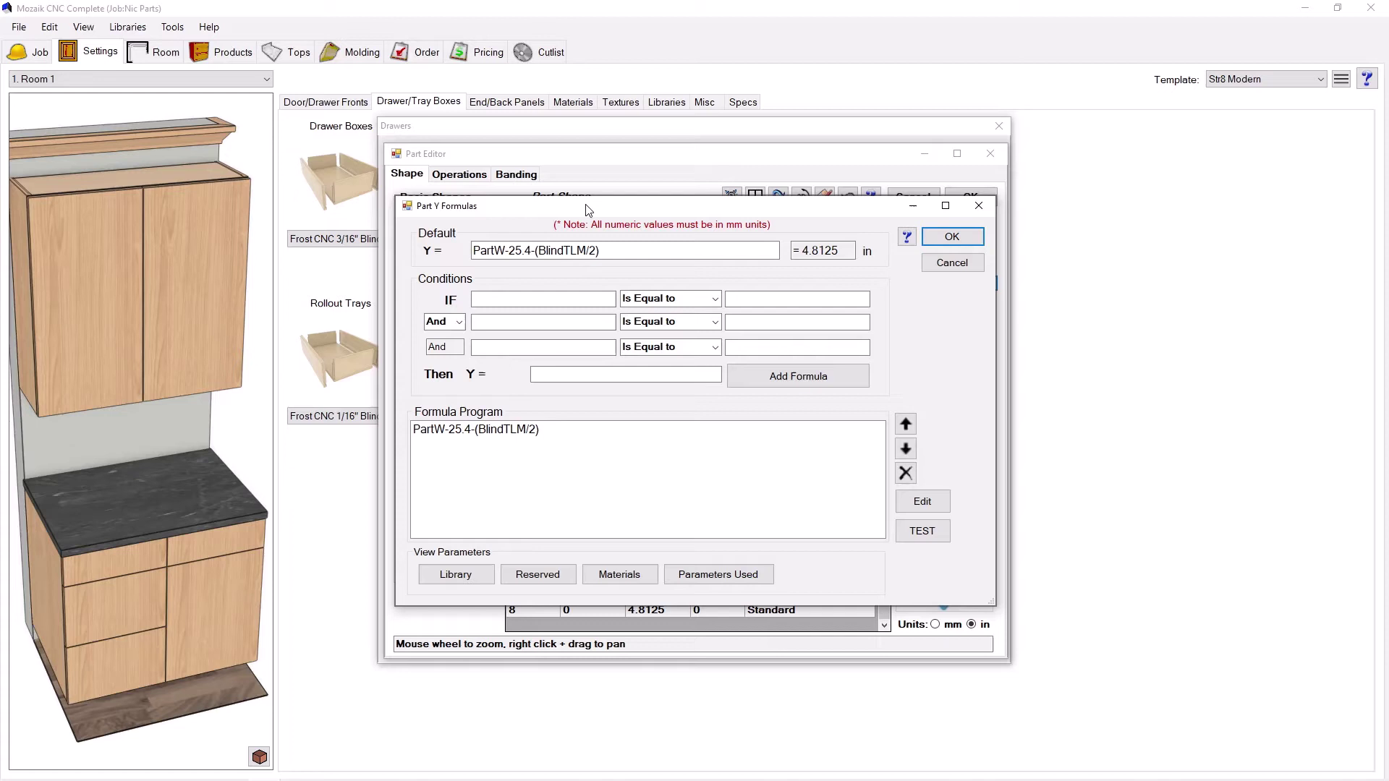
left_click_drag(739, 216, 778, 237)
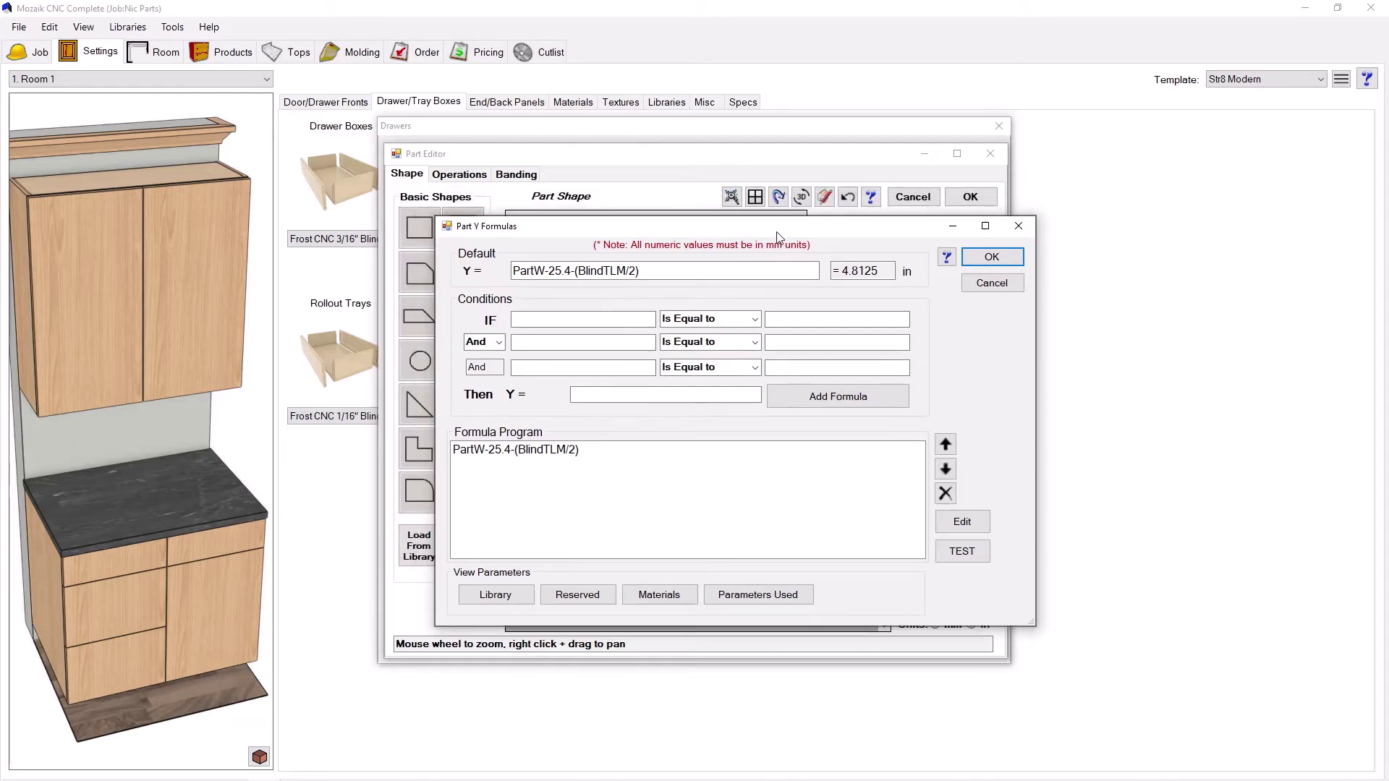
left_click(991, 259)
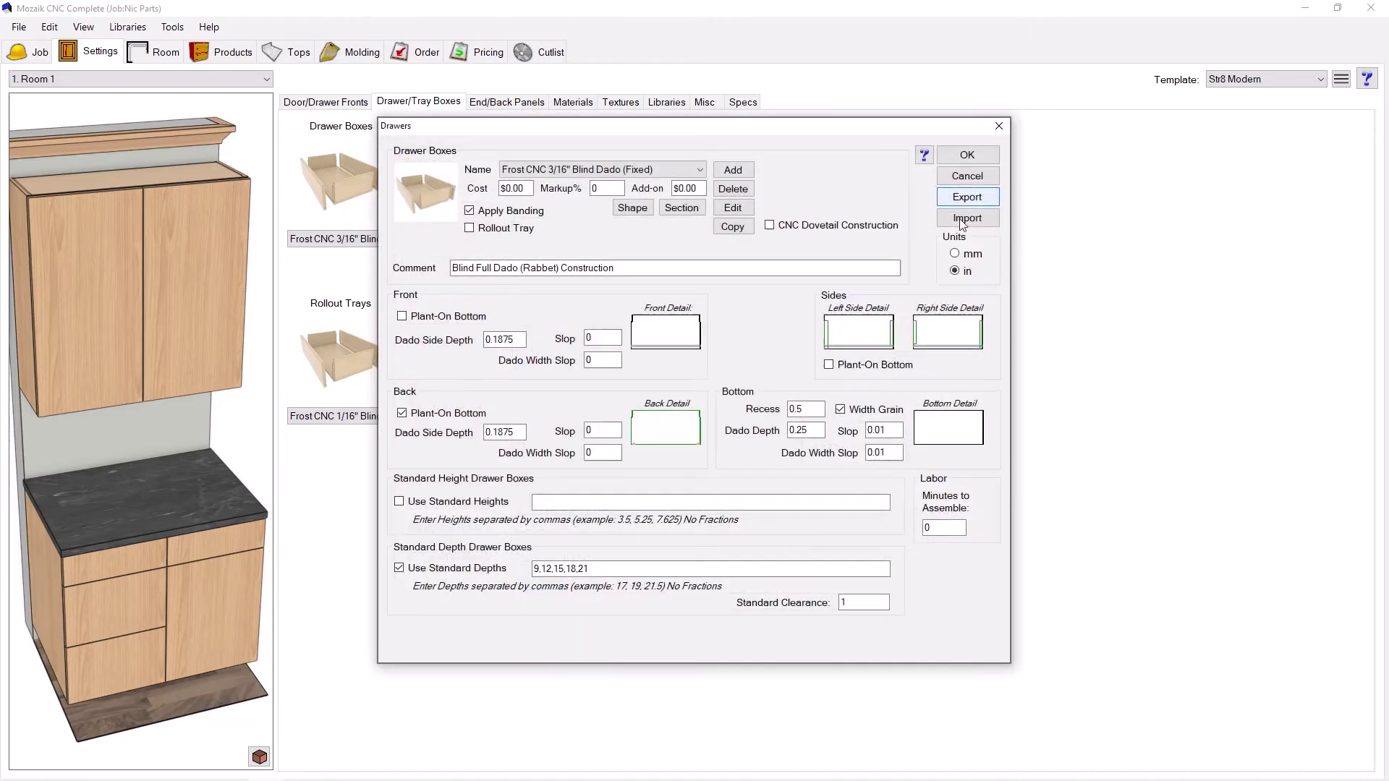
left_click(970, 197)
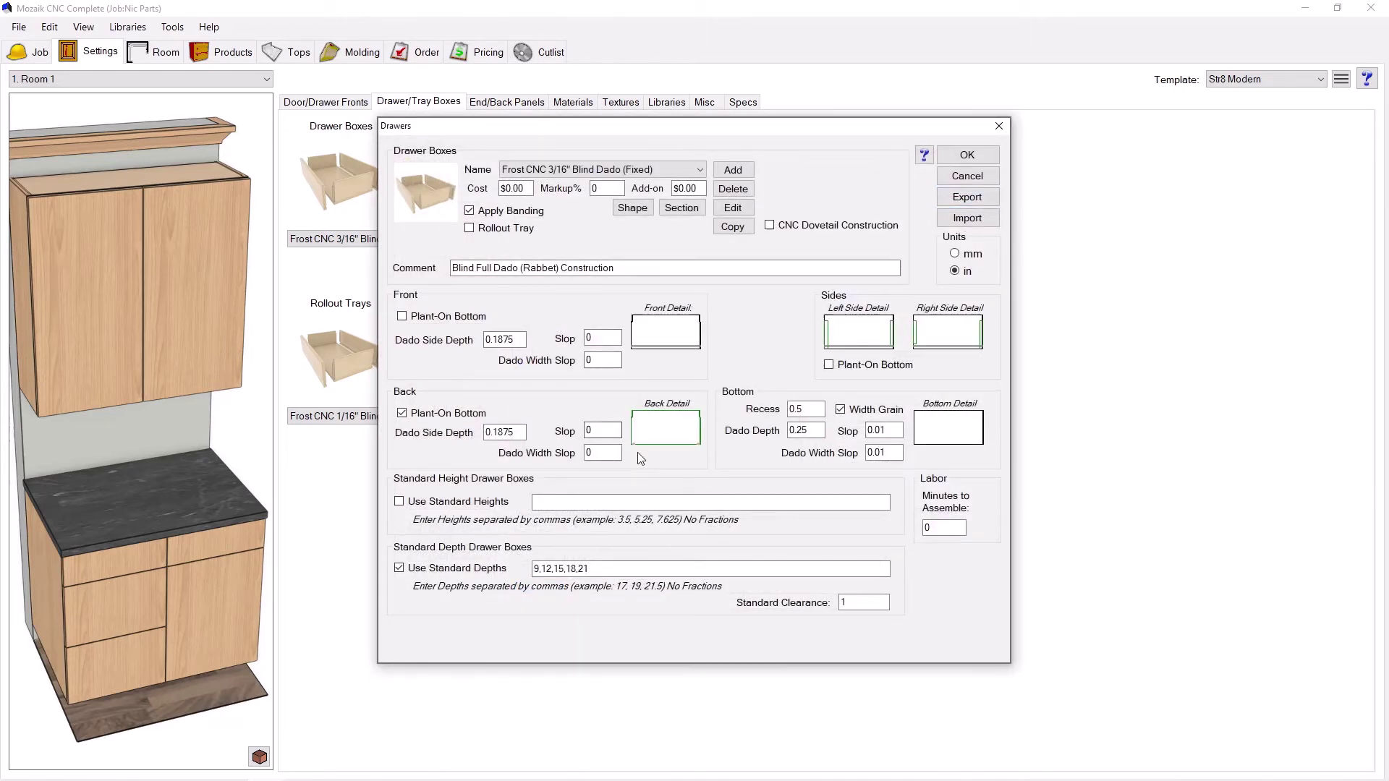
left_click(678, 433)
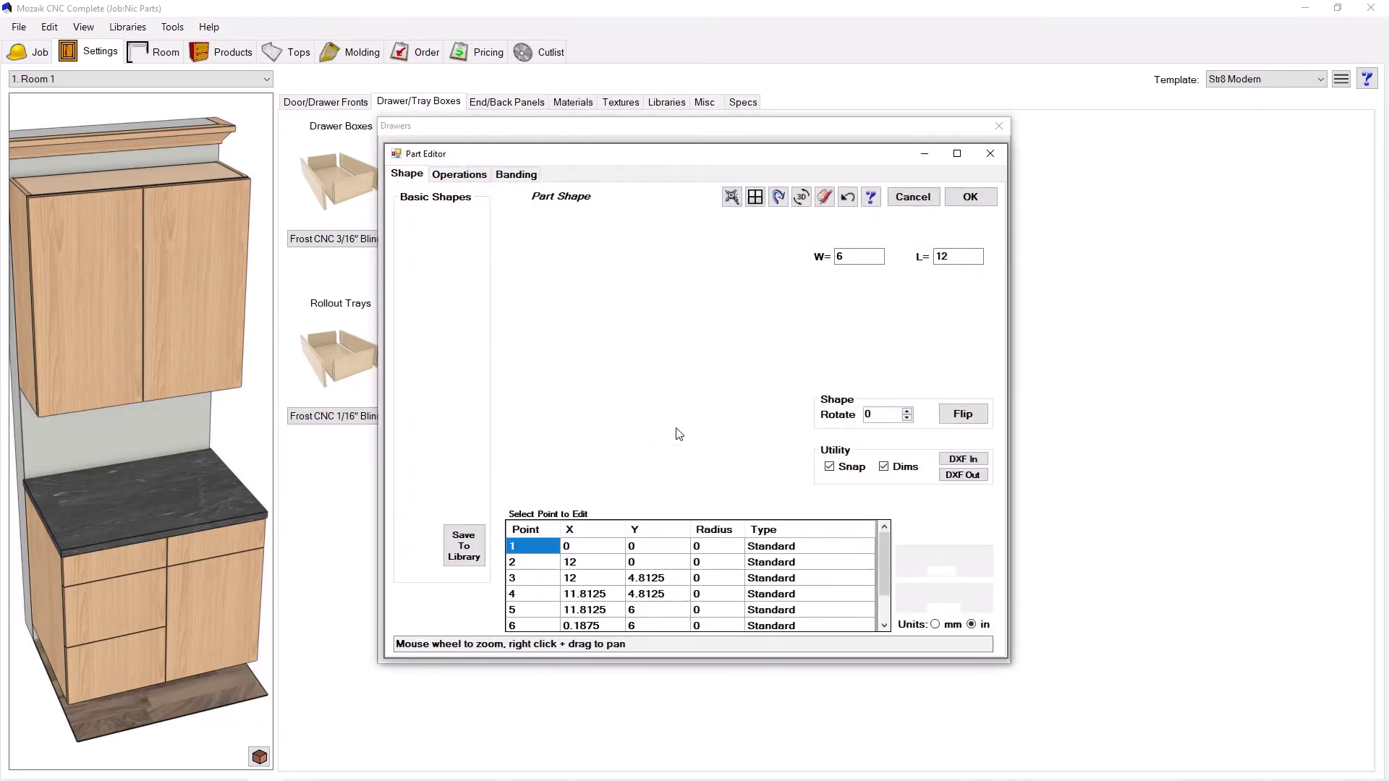
left_click(459, 175)
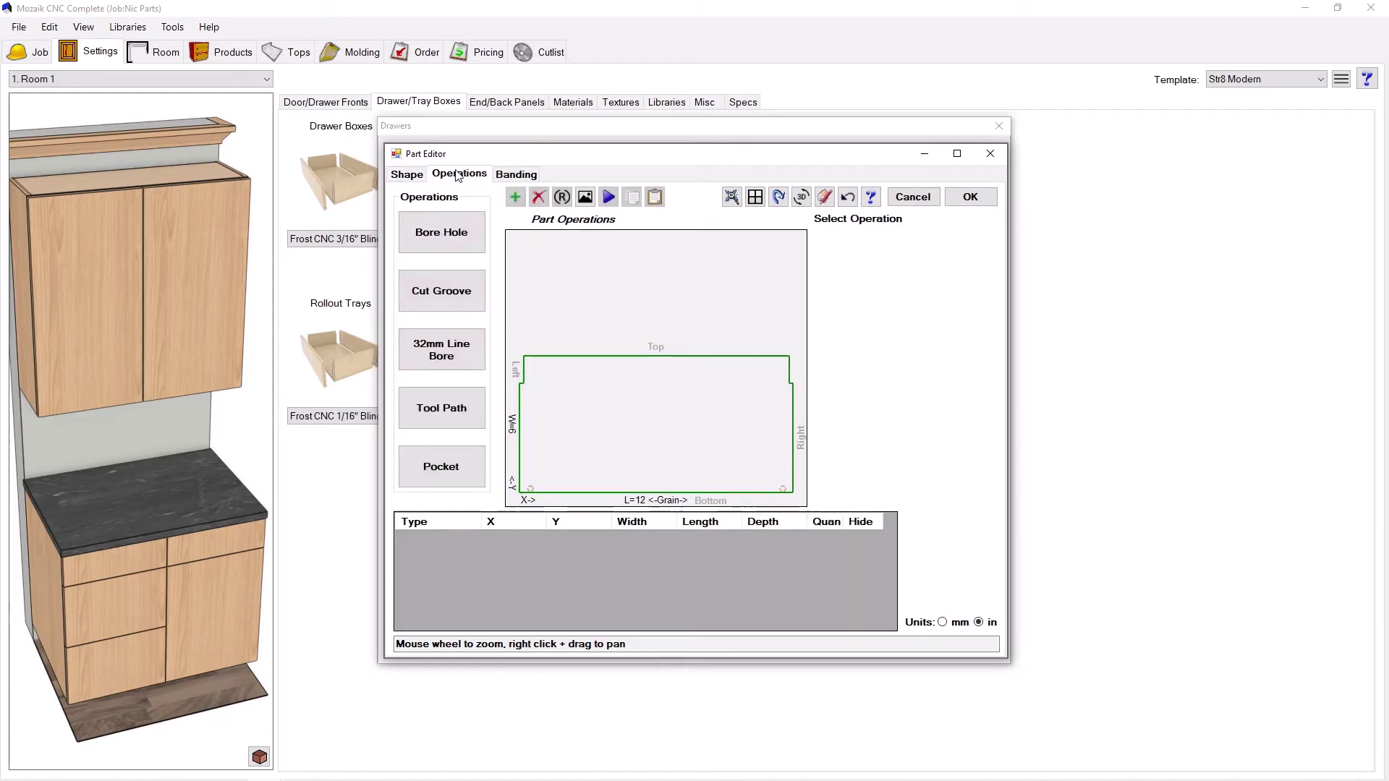
left_click(779, 198)
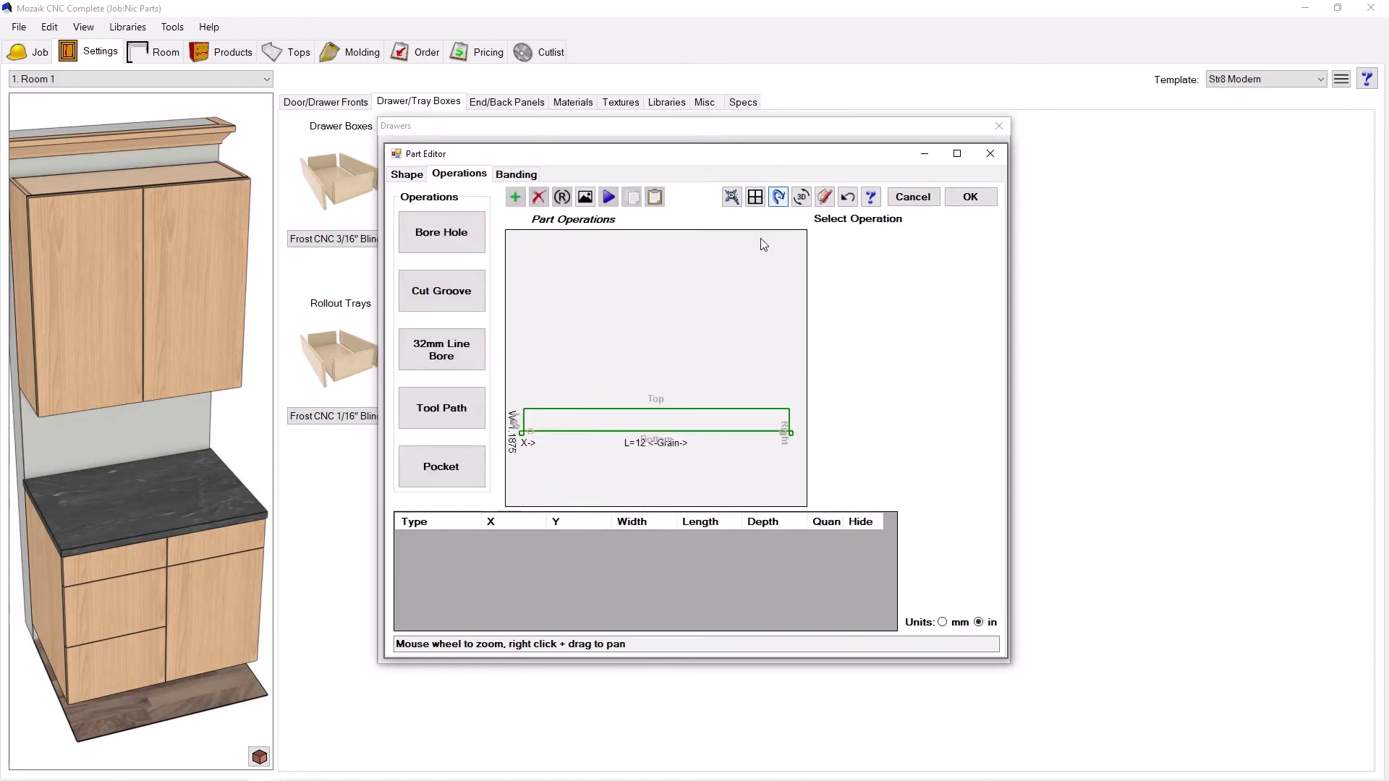
scroll(533, 364, "up", 2)
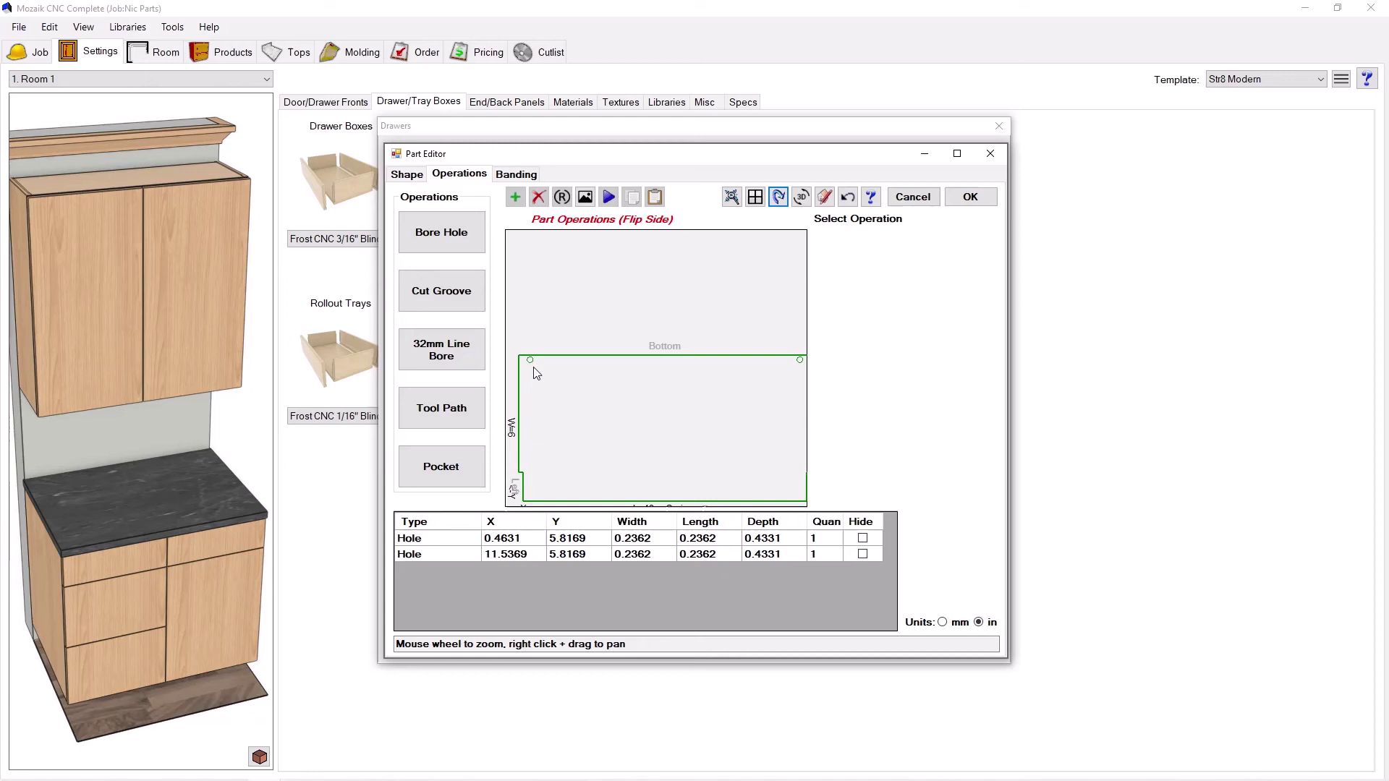
scroll(553, 387, "down", 3)
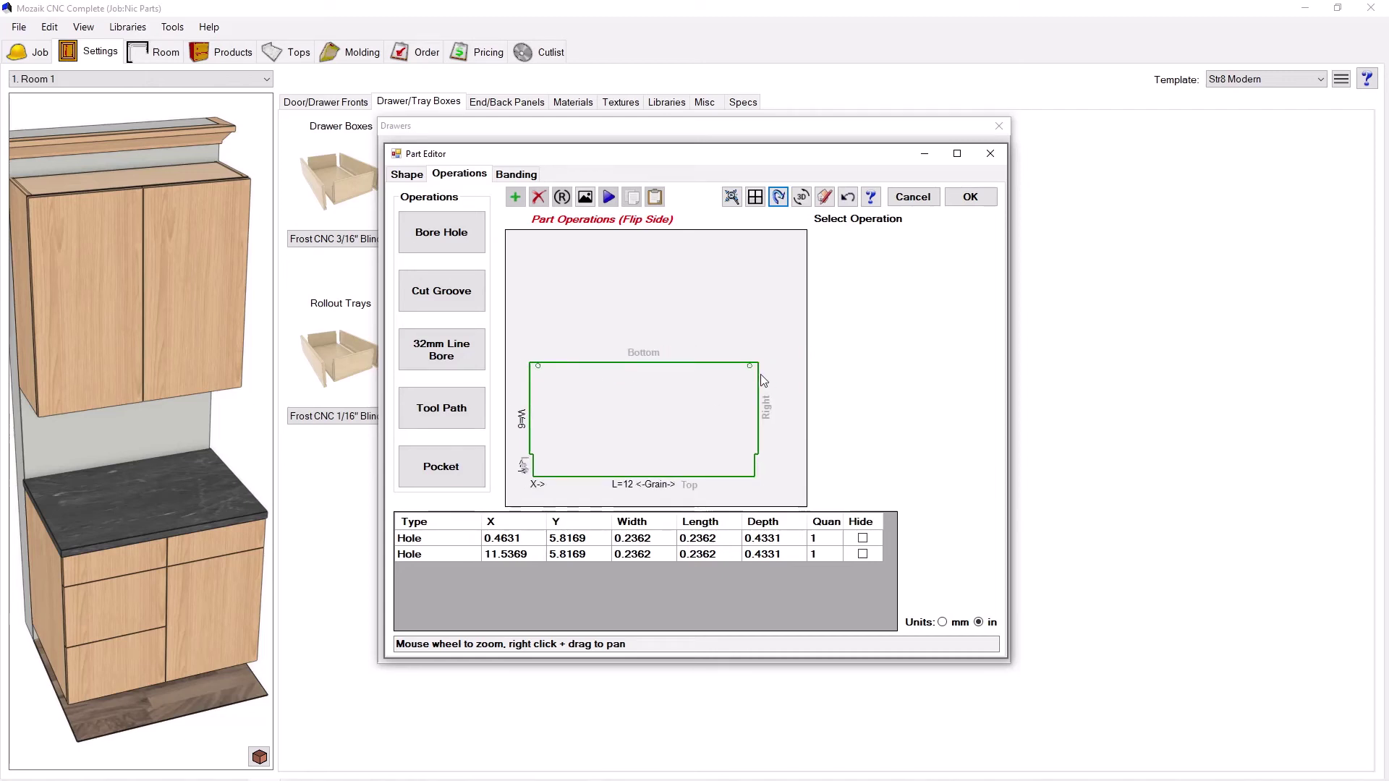
left_click(436, 540)
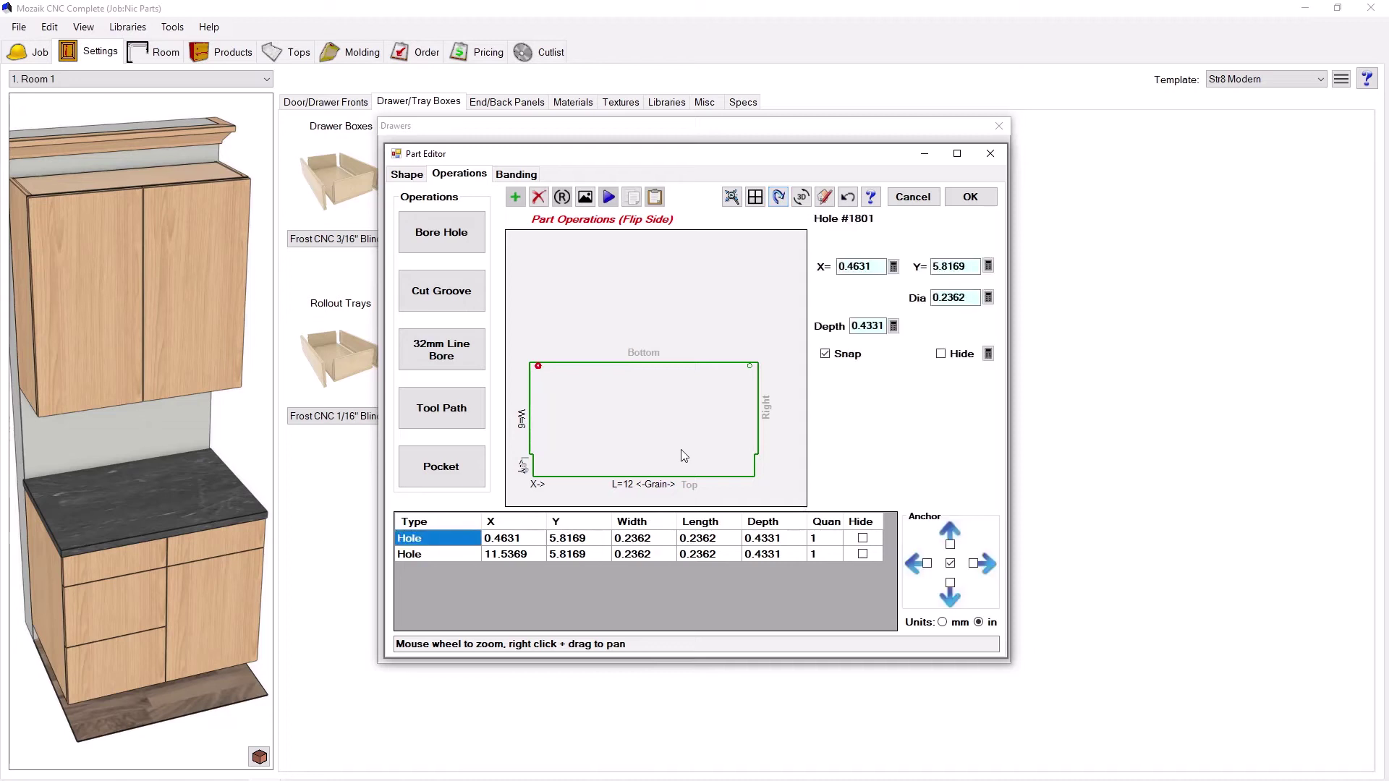
left_click(875, 326)
left_click(989, 297)
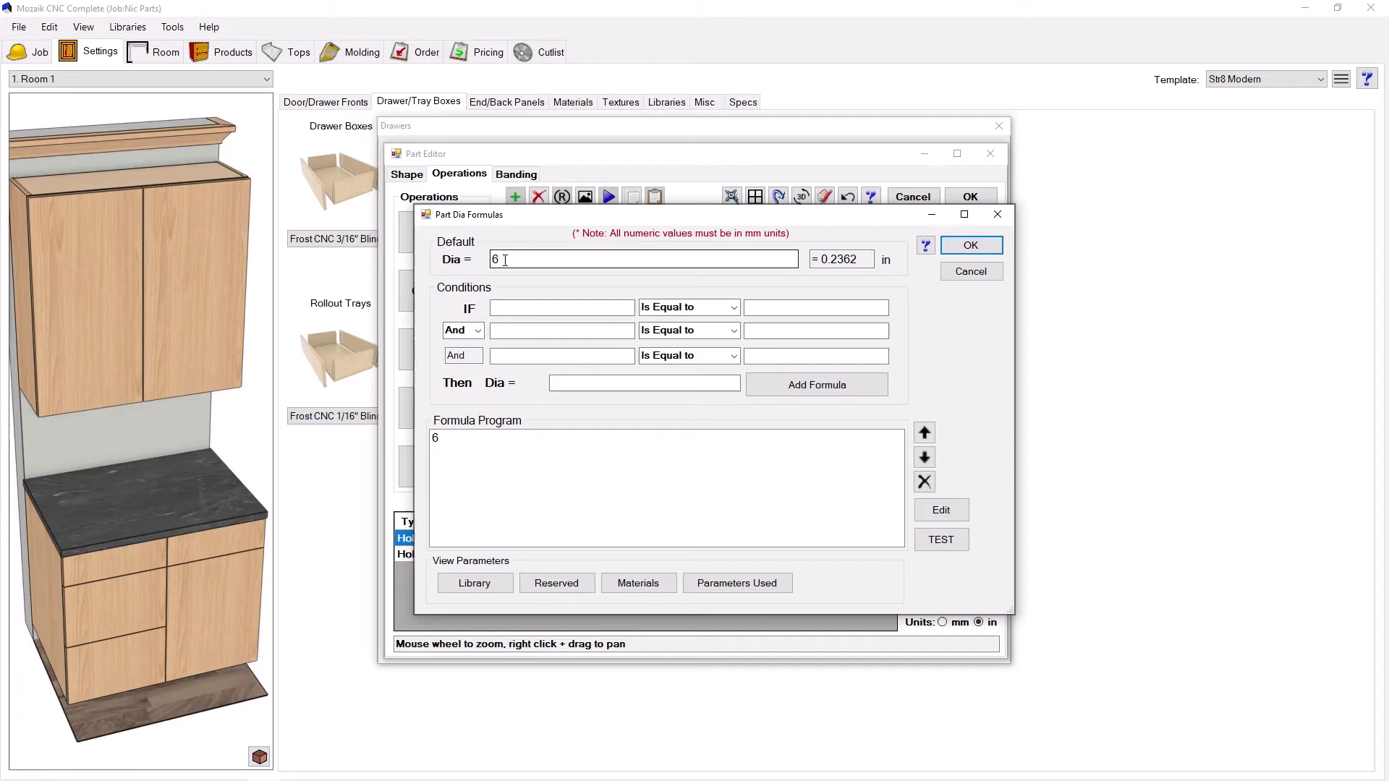
left_click_drag(504, 260, 581, 306)
type("5")
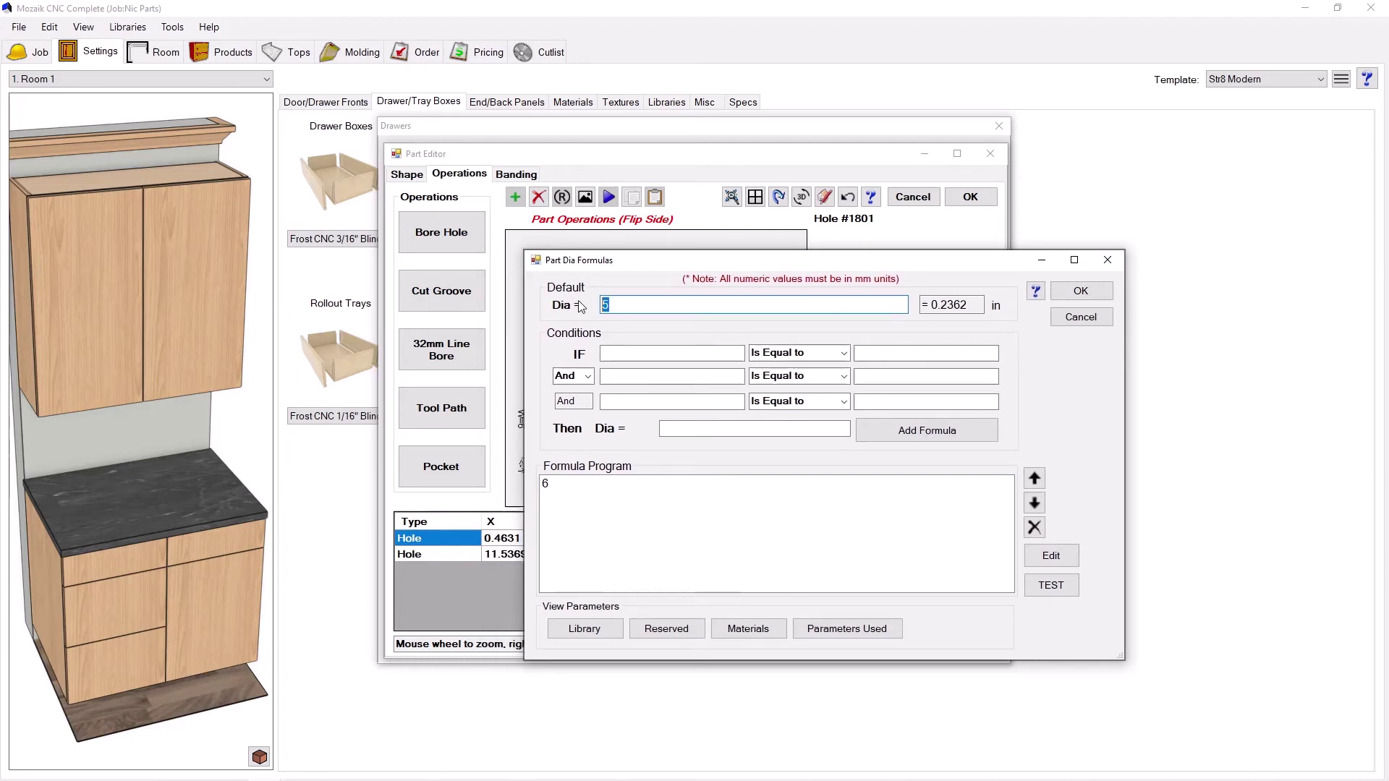
type("6")
left_click(1080, 290)
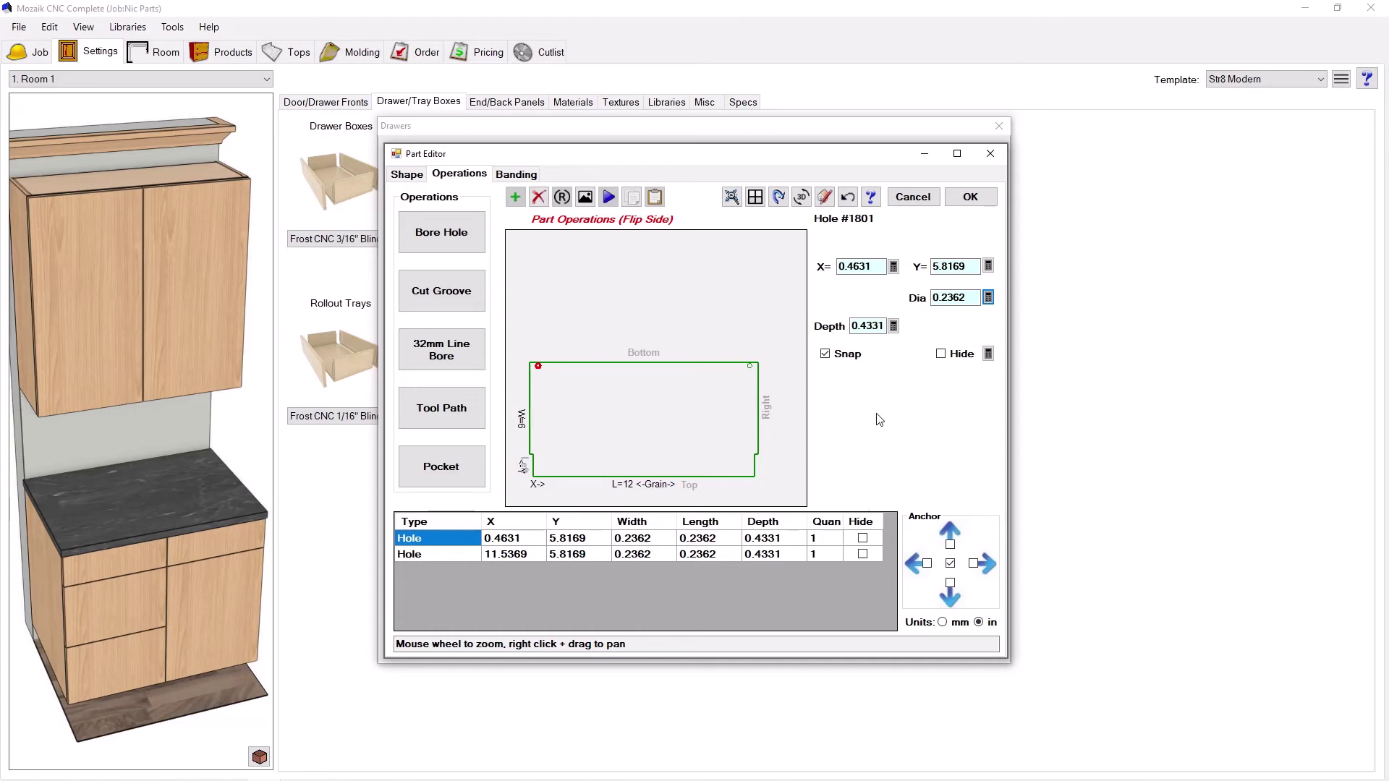
left_click(967, 197)
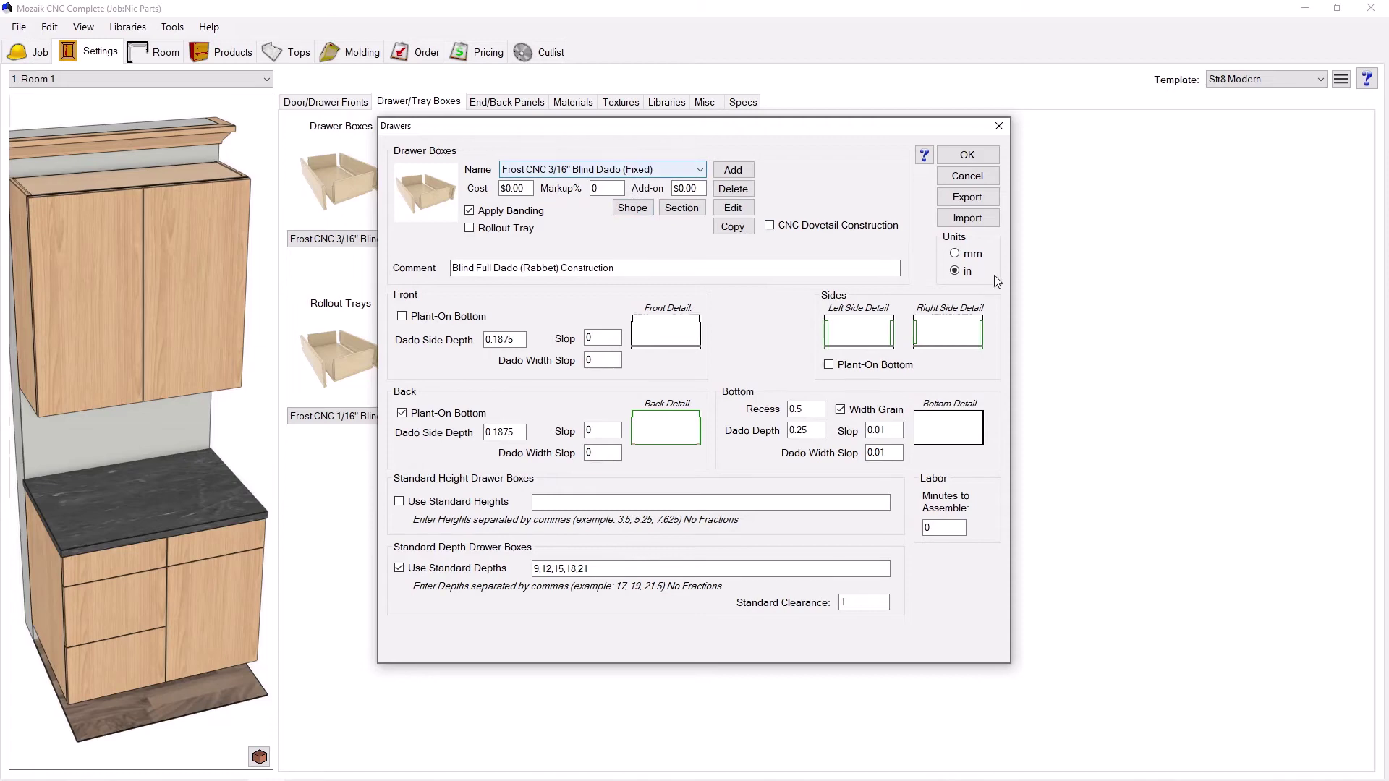
- Start a drawer box import, cancel it, and accept the Drawers dialog to close it
left_click(969, 219)
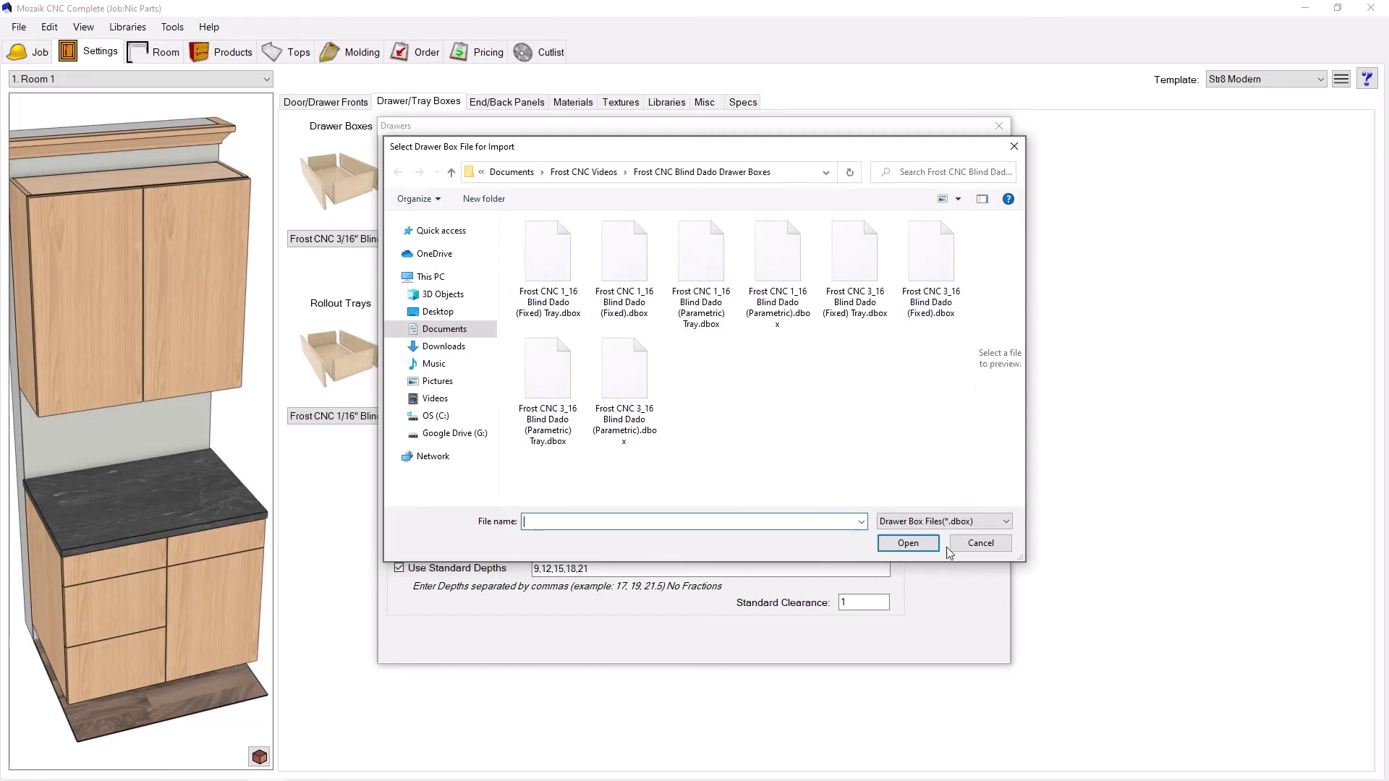
left_click(971, 548)
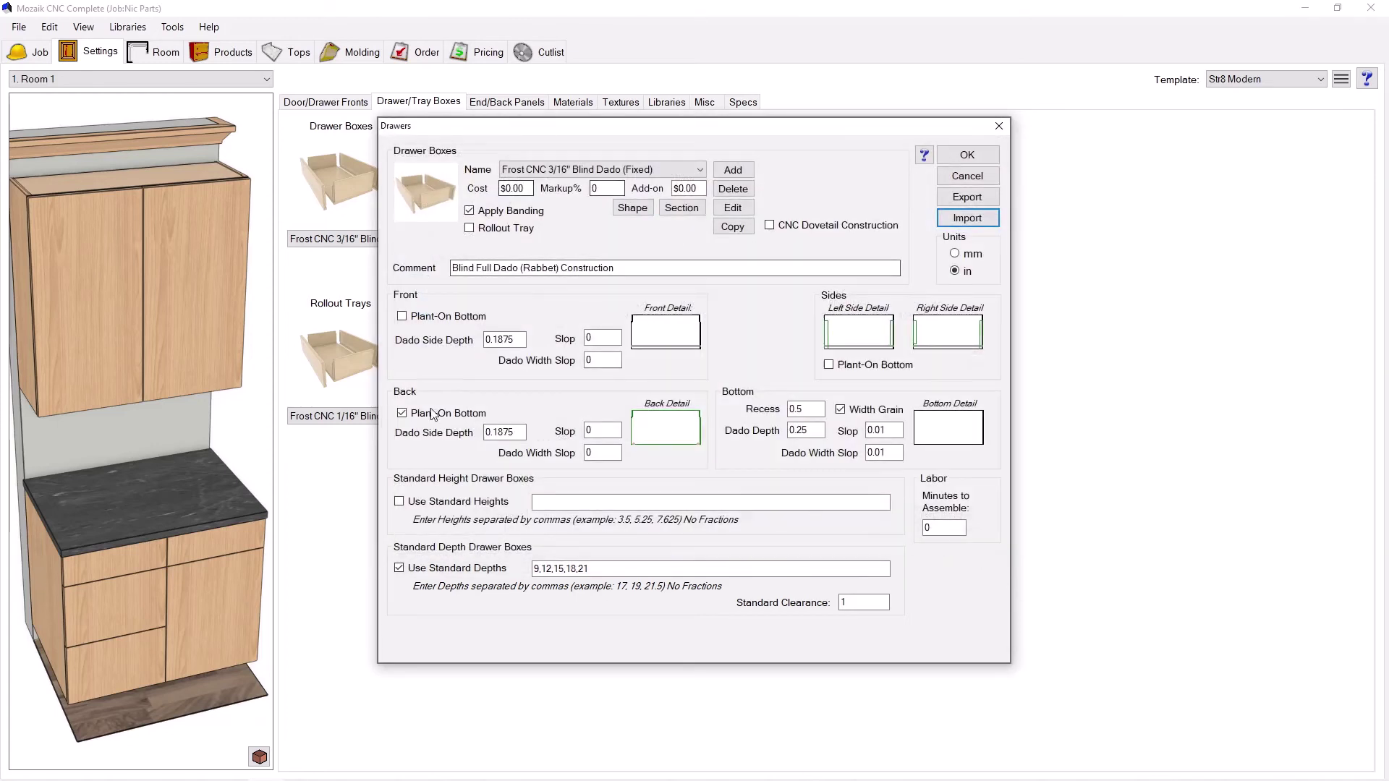
left_click(966, 153)
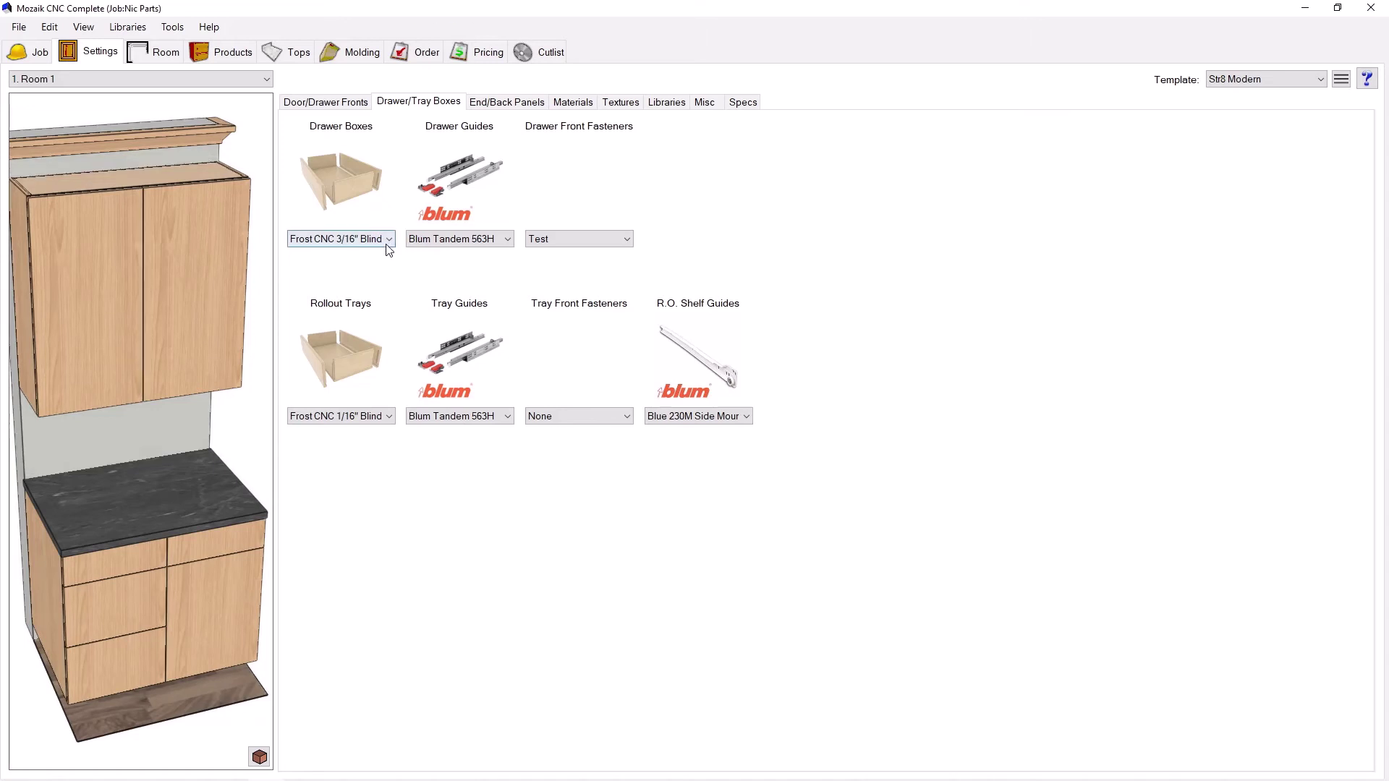
- Check the Drawer Boxes list unchanged, then show the Materials templates with 5-8 Baltic Birch drawers
left_click(388, 239)
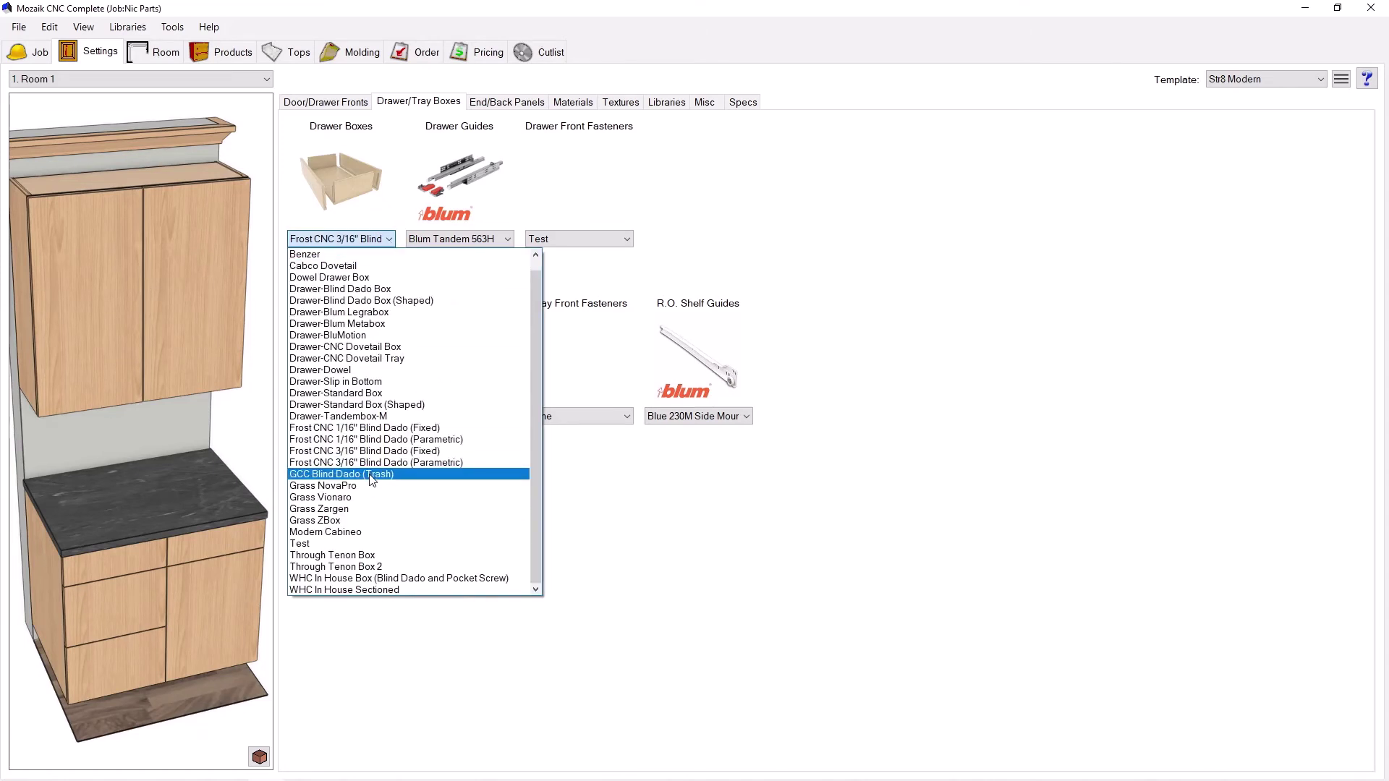
left_click(594, 116)
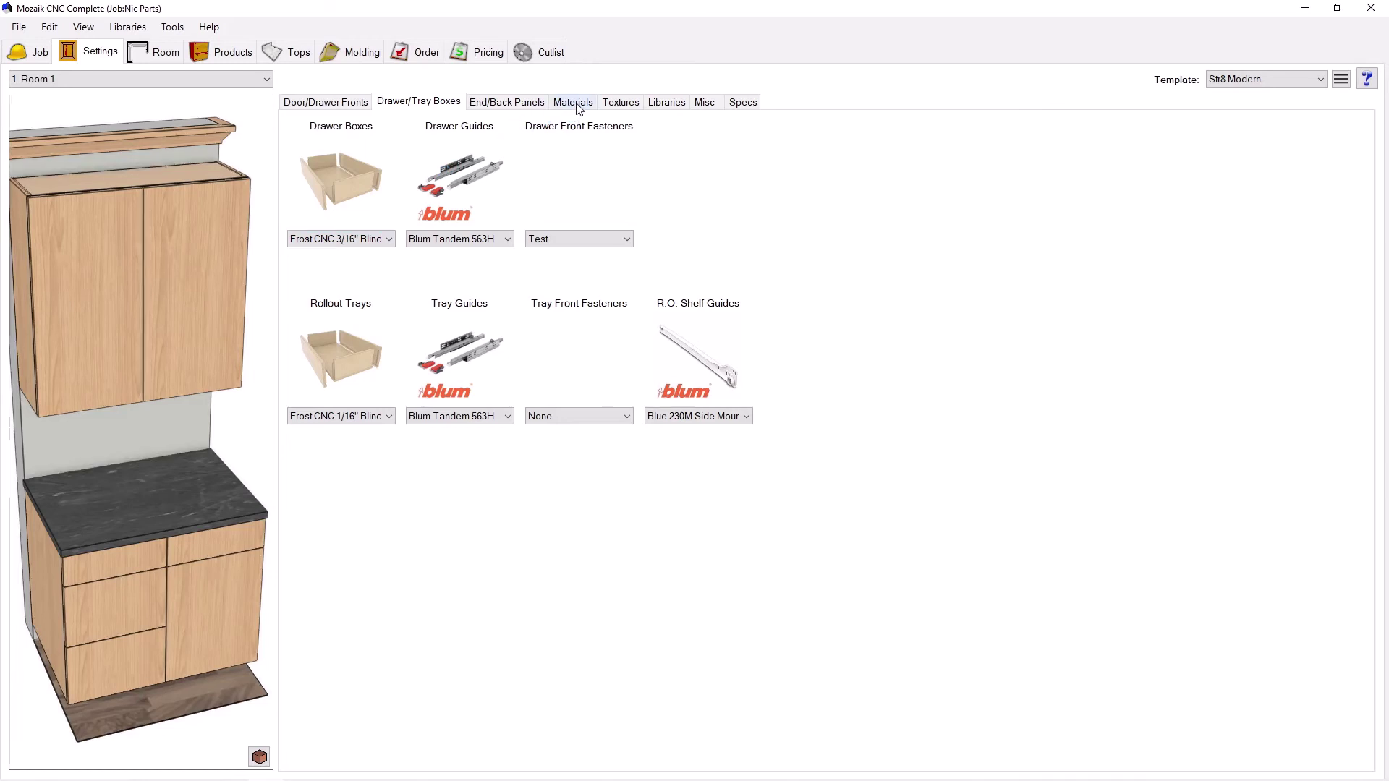
left_click(576, 103)
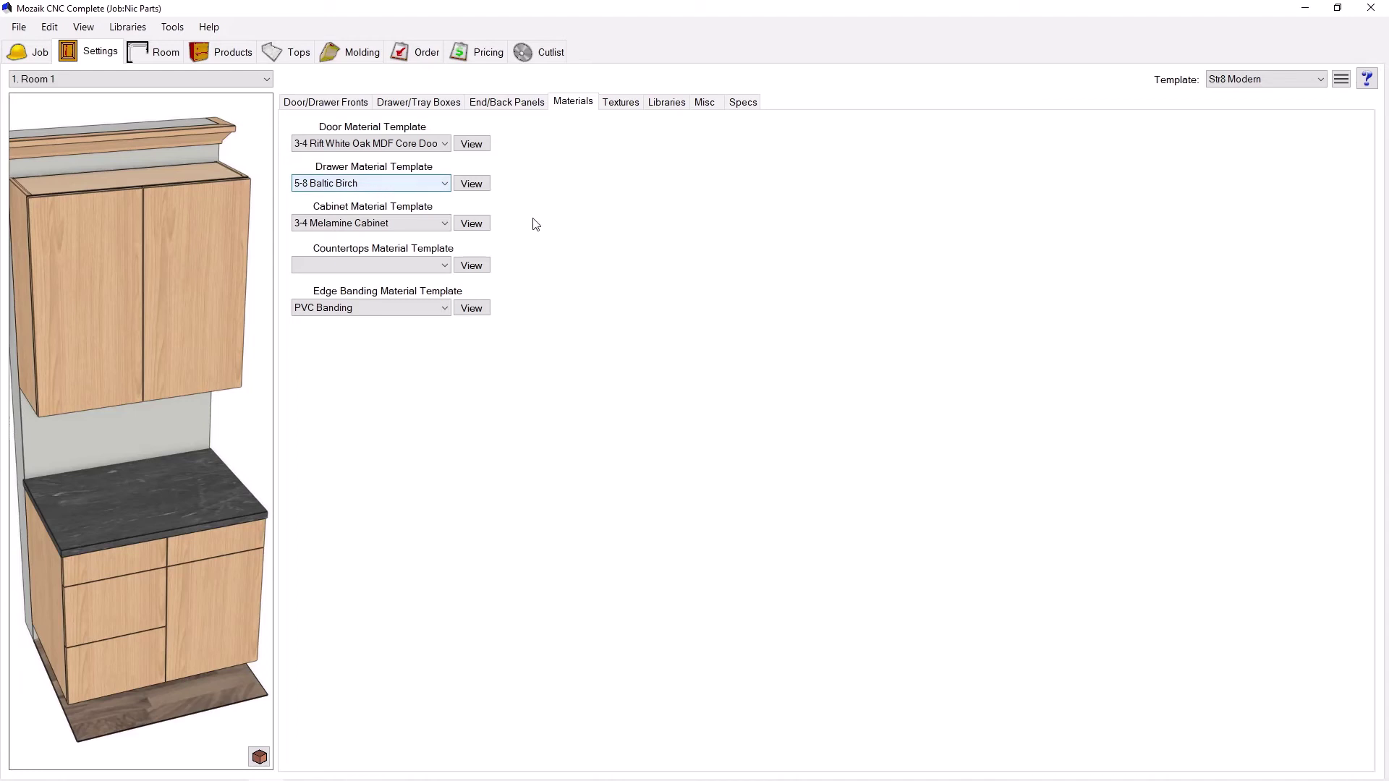
- Show the floor plan's drawer box in the 3D Product Viewer with High Detail turned on
left_click(230, 53)
left_click(571, 242)
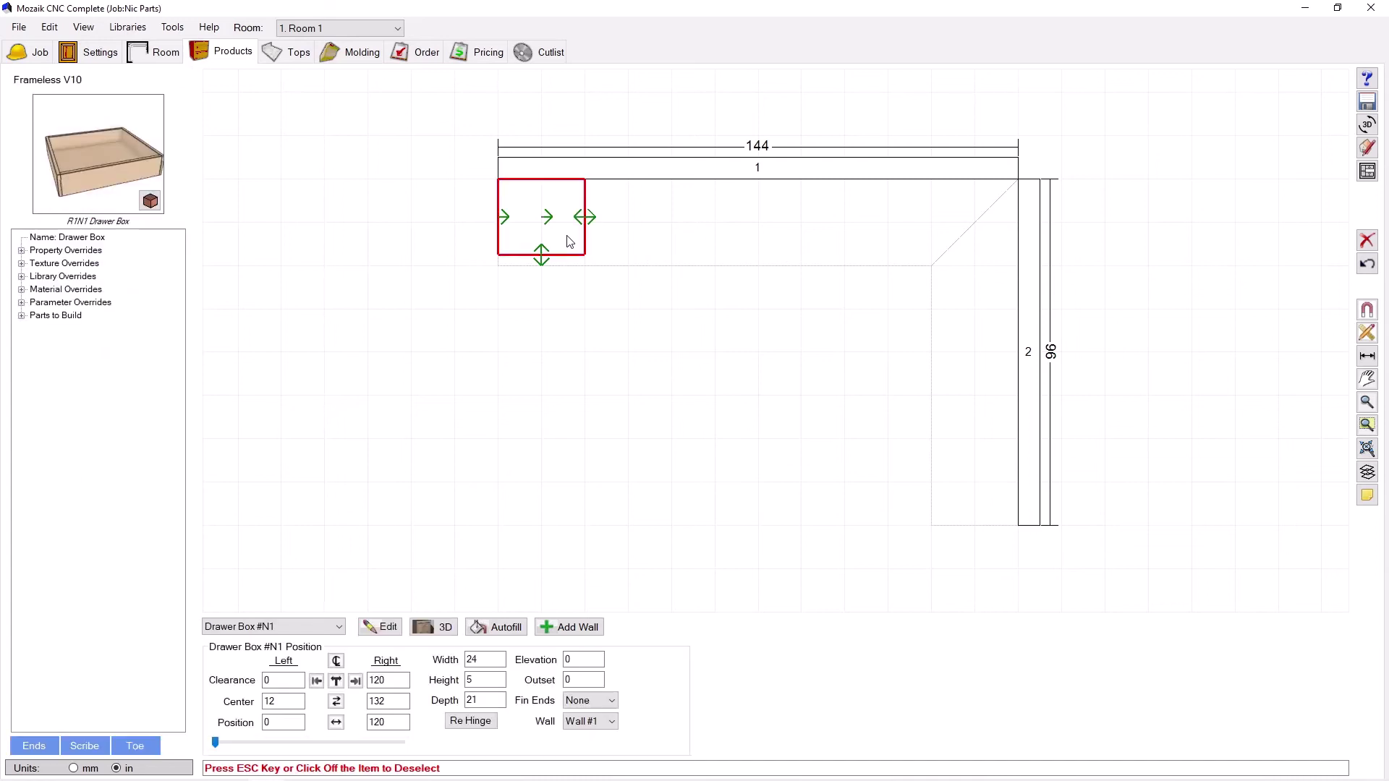
left_click(438, 626)
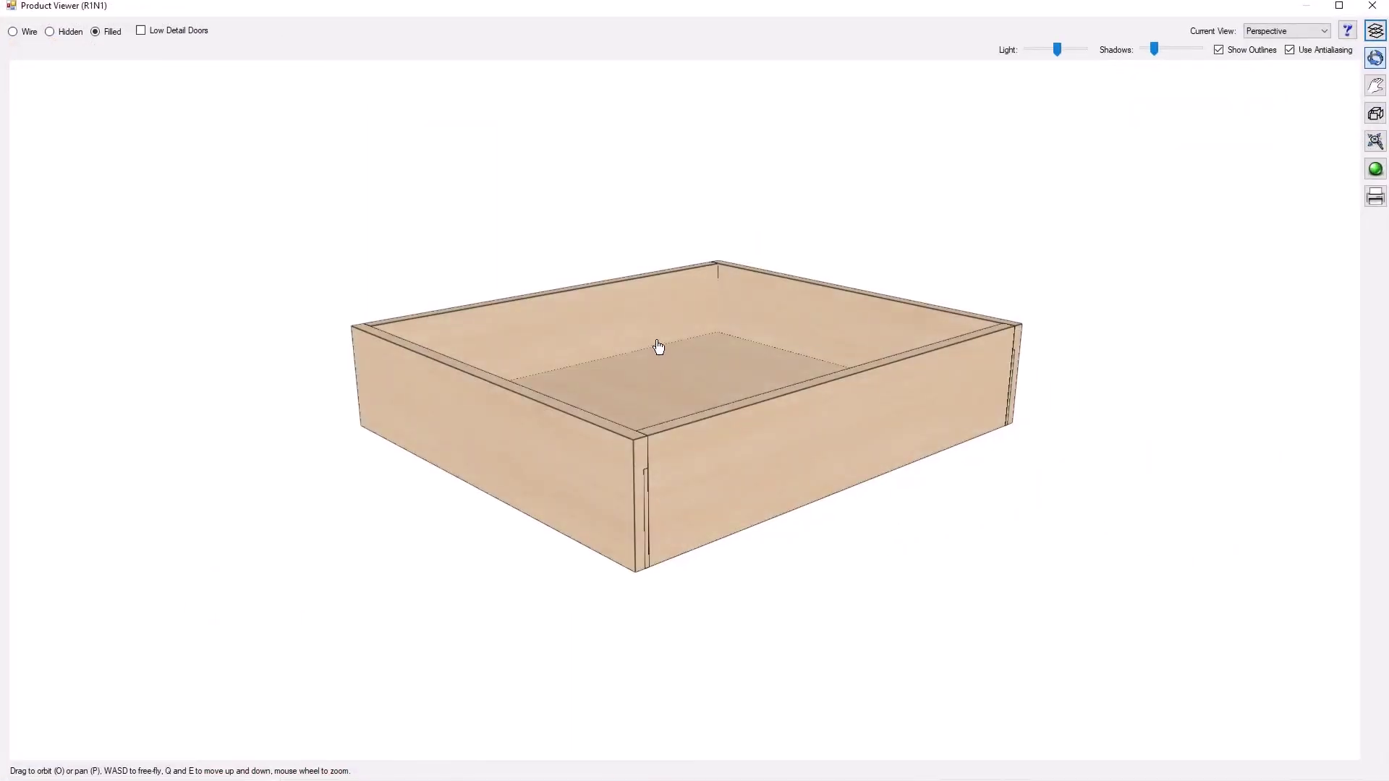
left_click(1374, 30)
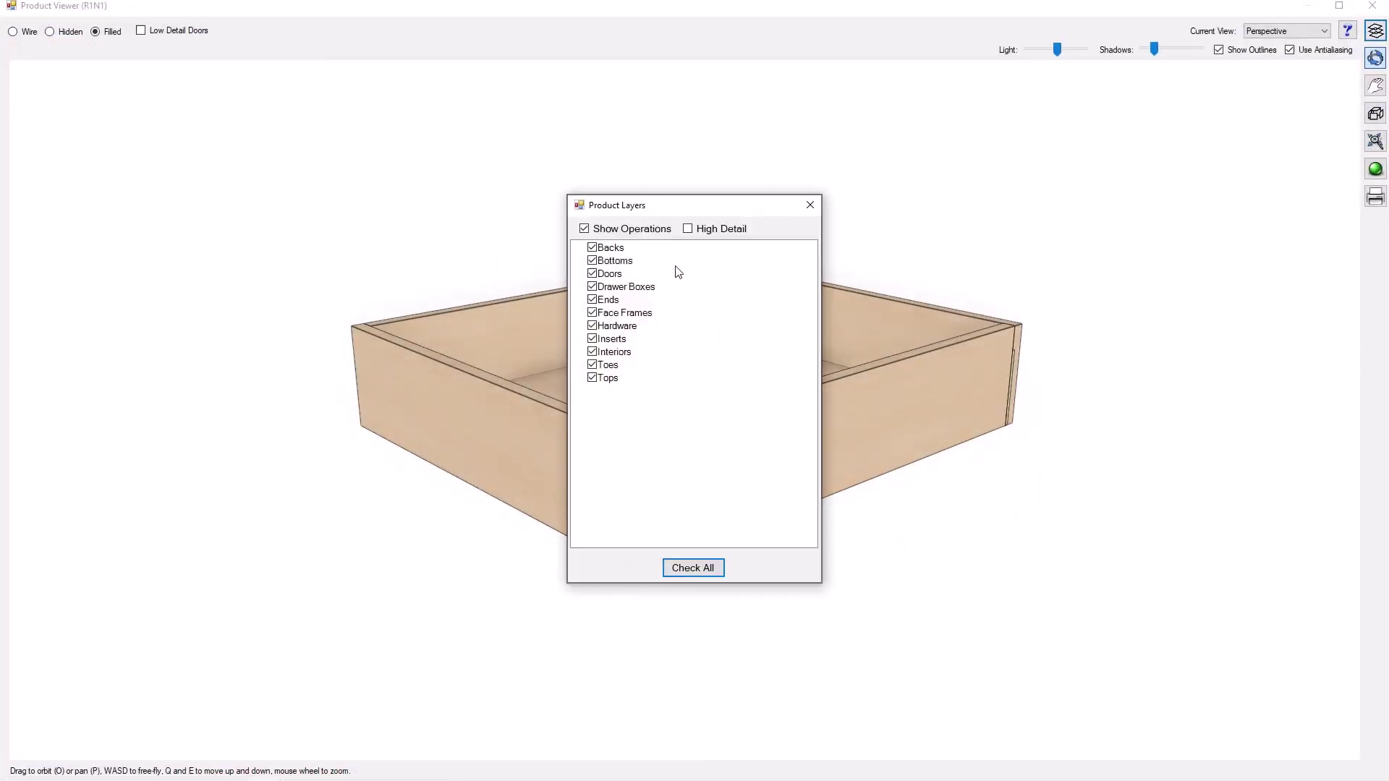
left_click(709, 229)
left_click(811, 204)
- Orbit and zoom the drawer box to inspect it from below, the front and above
left_click_drag(772, 362, 627, 530)
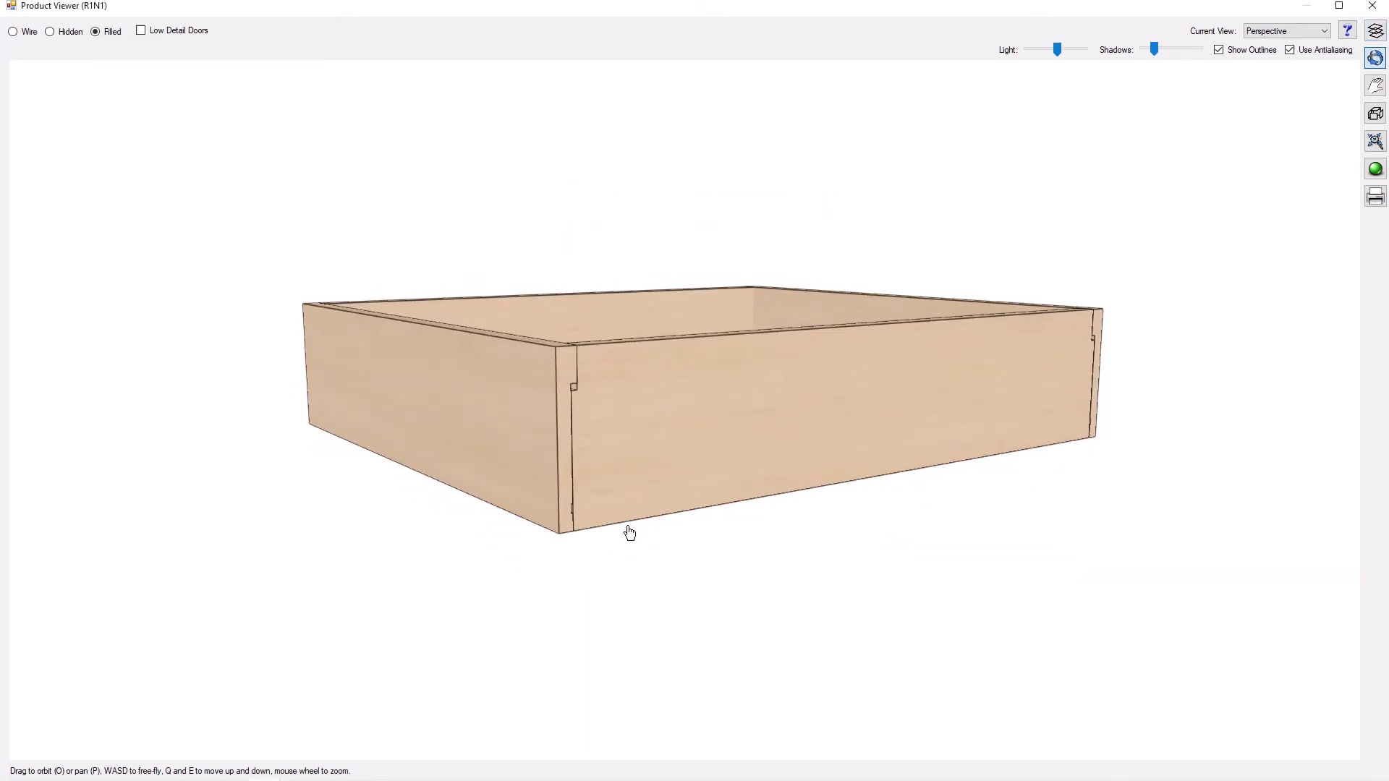
scroll(615, 524, "up", 2)
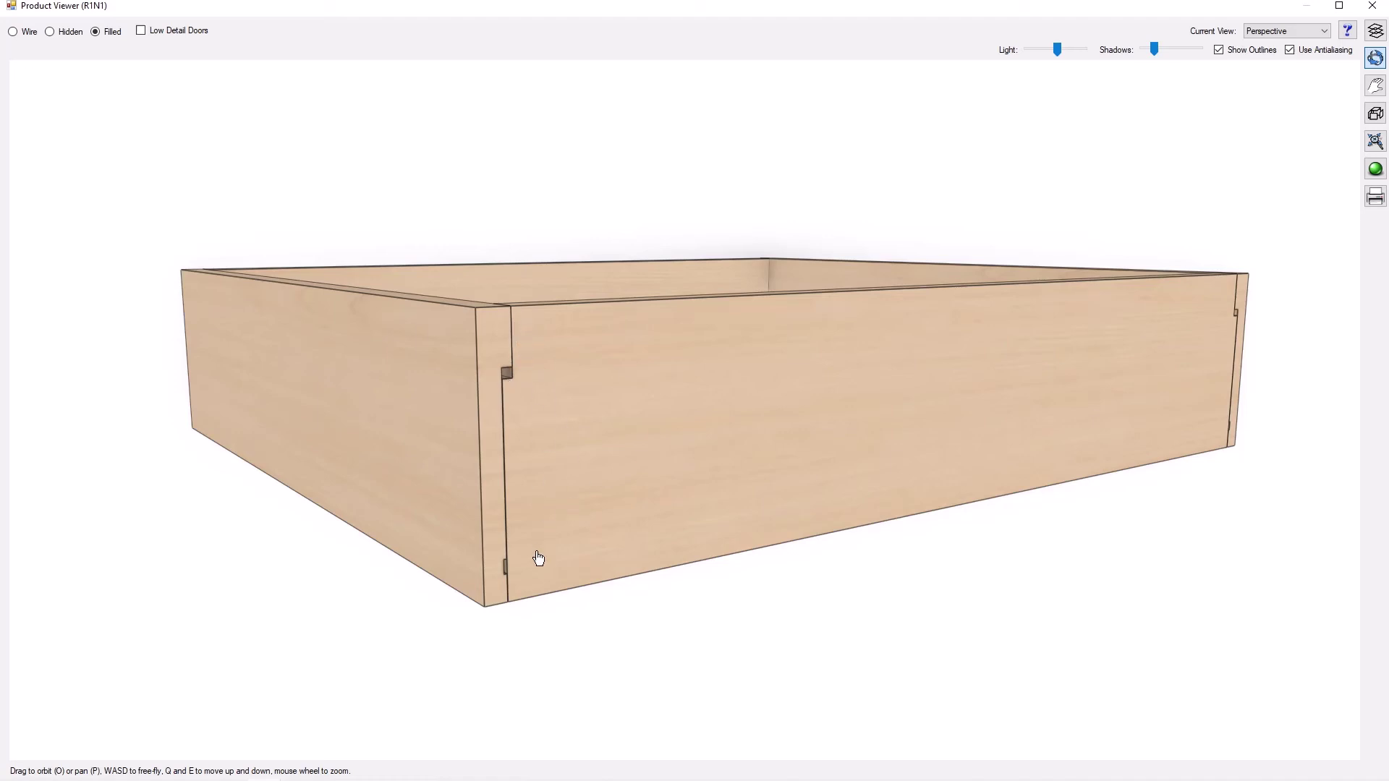
left_click_drag(536, 562, 617, 562)
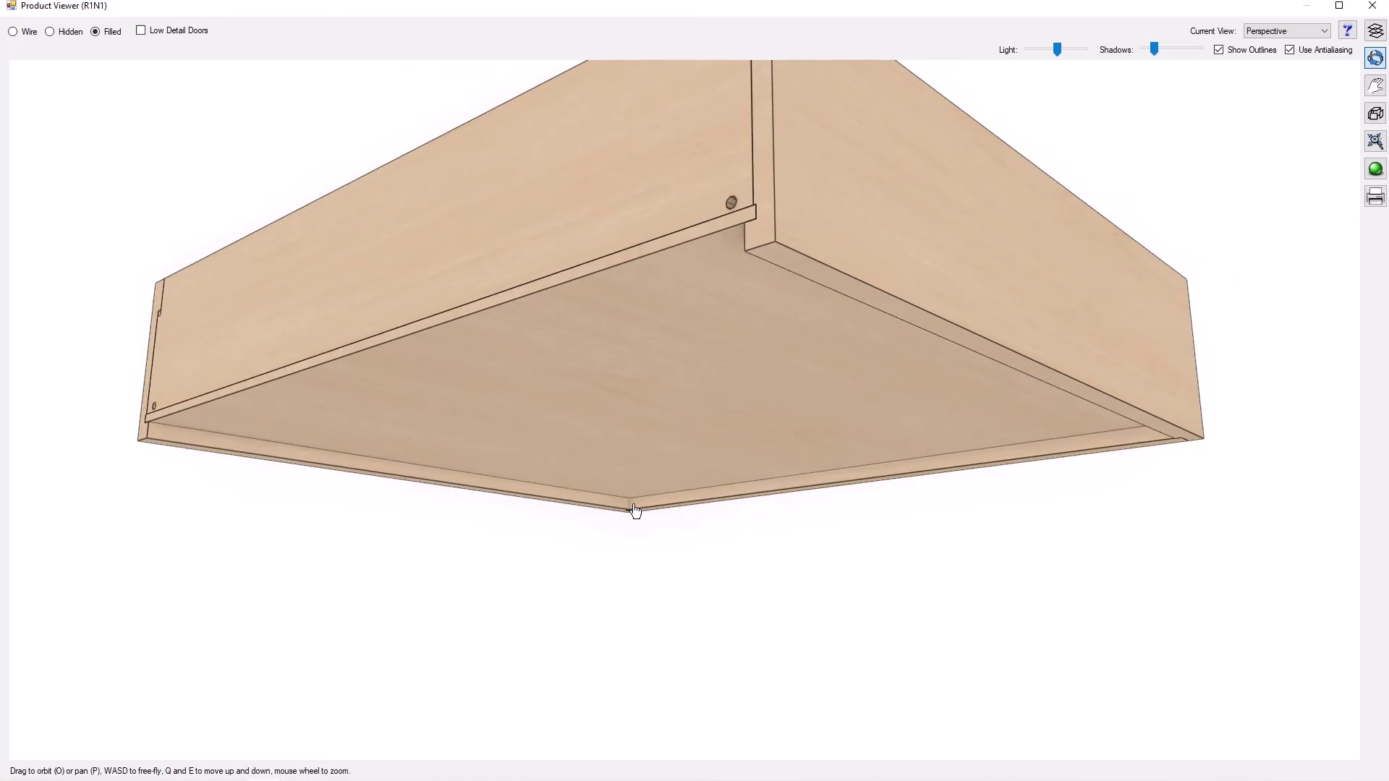
left_click_drag(635, 511, 593, 506)
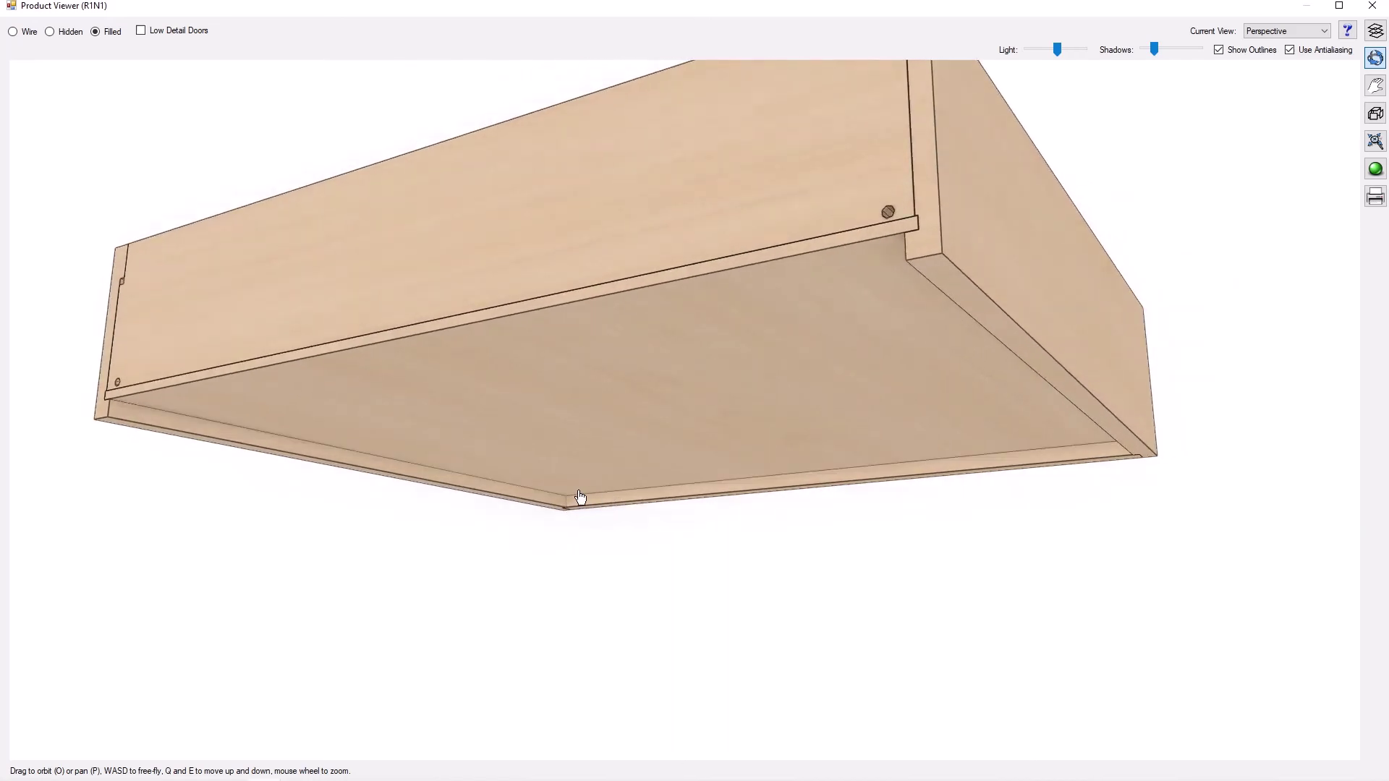
left_click_drag(738, 503, 760, 506)
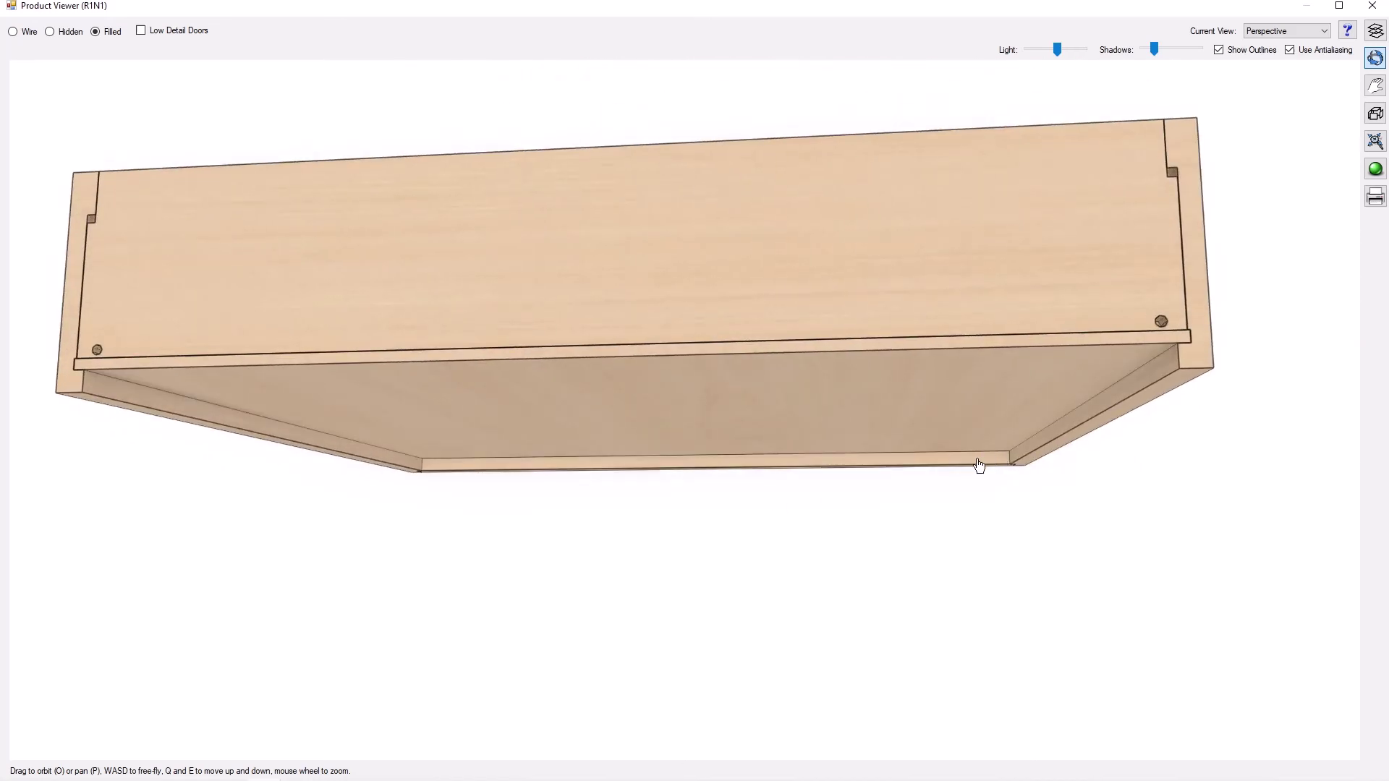
left_click_drag(949, 450, 936, 415)
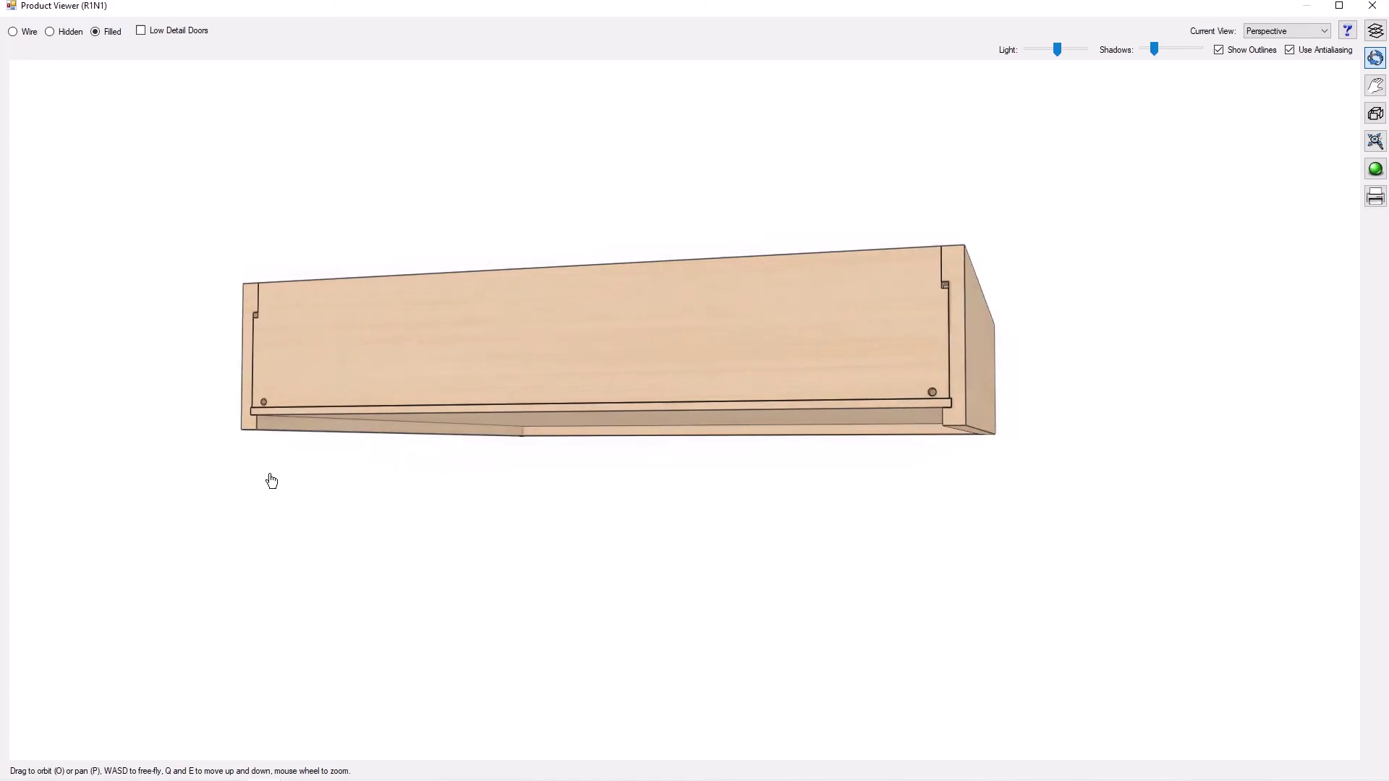
left_click_drag(756, 388, 642, 393)
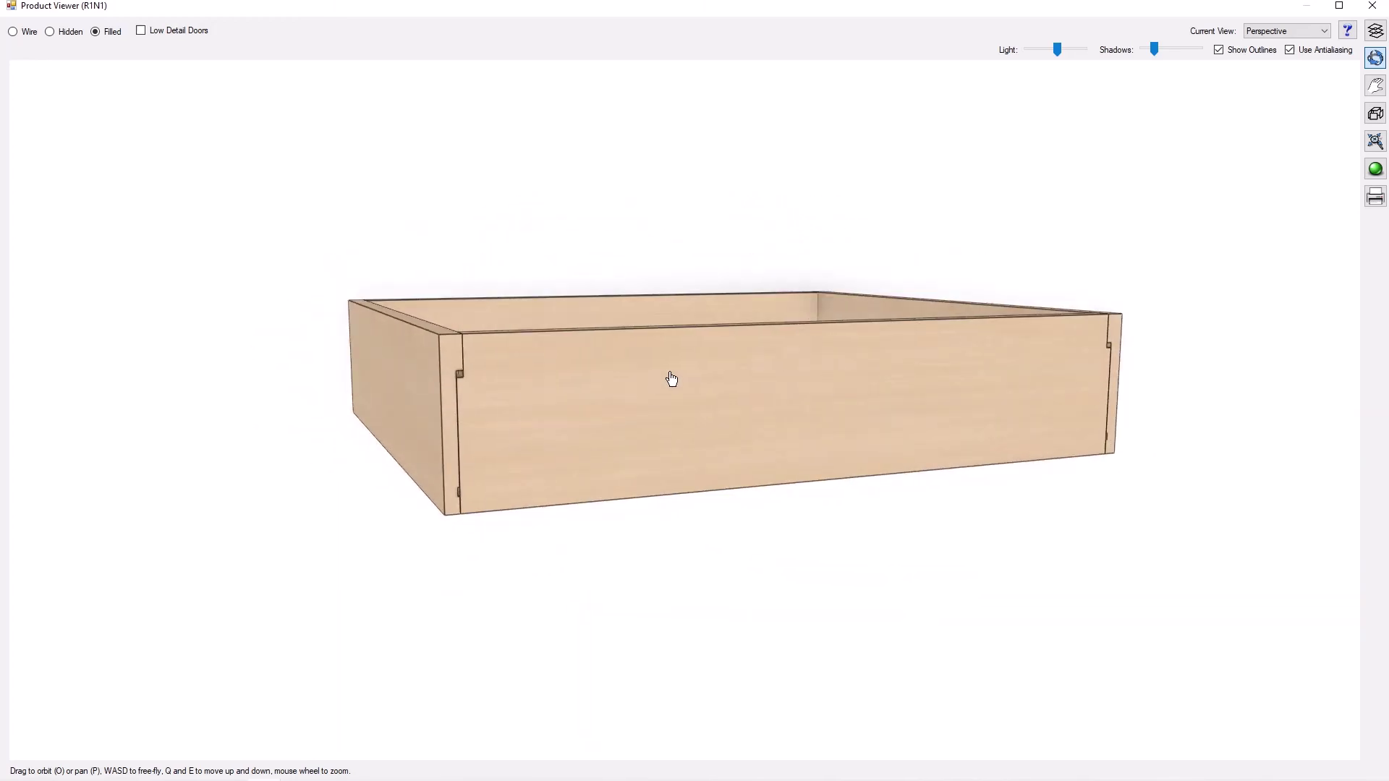
- Close the 3D viewer and set the job's drawer boxes to Frost CNC 1/16" Blind Dado
left_click(1372, 5)
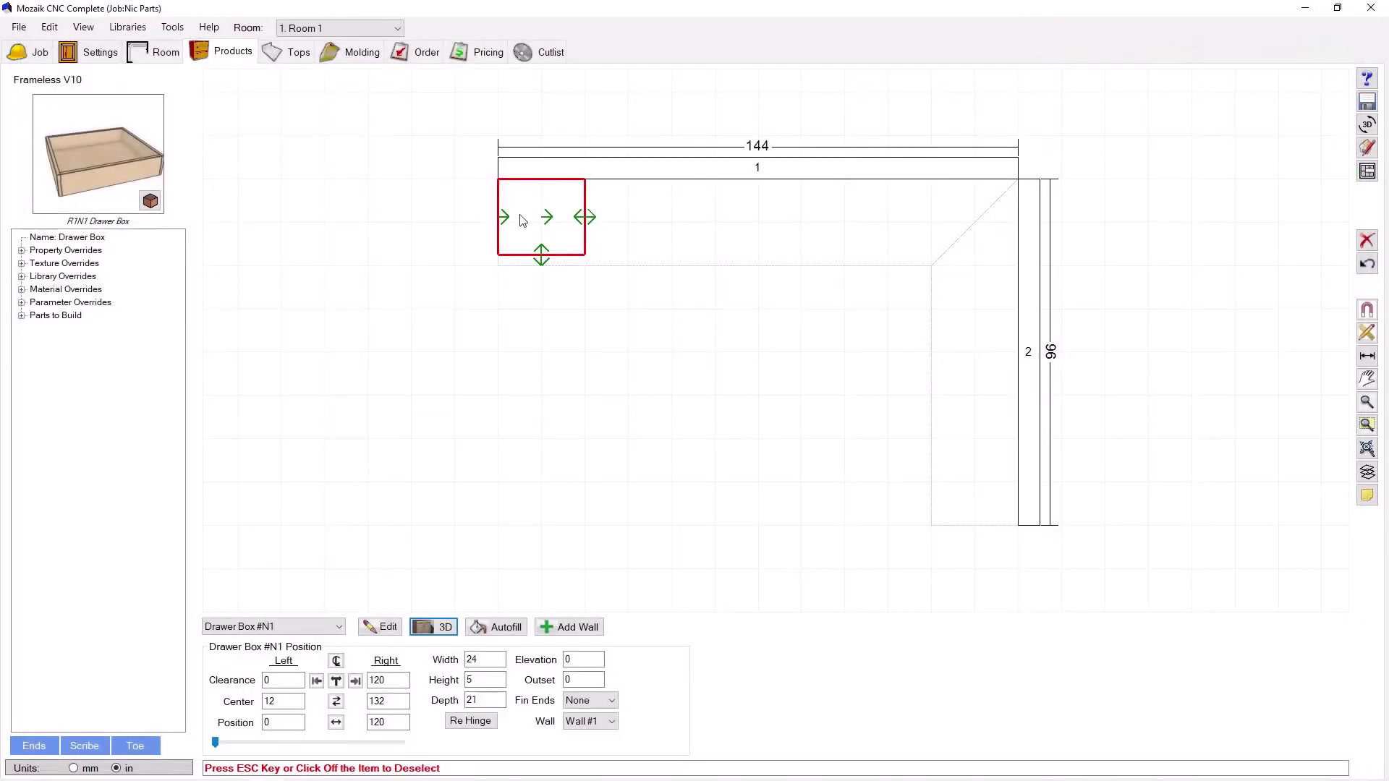
left_click(99, 54)
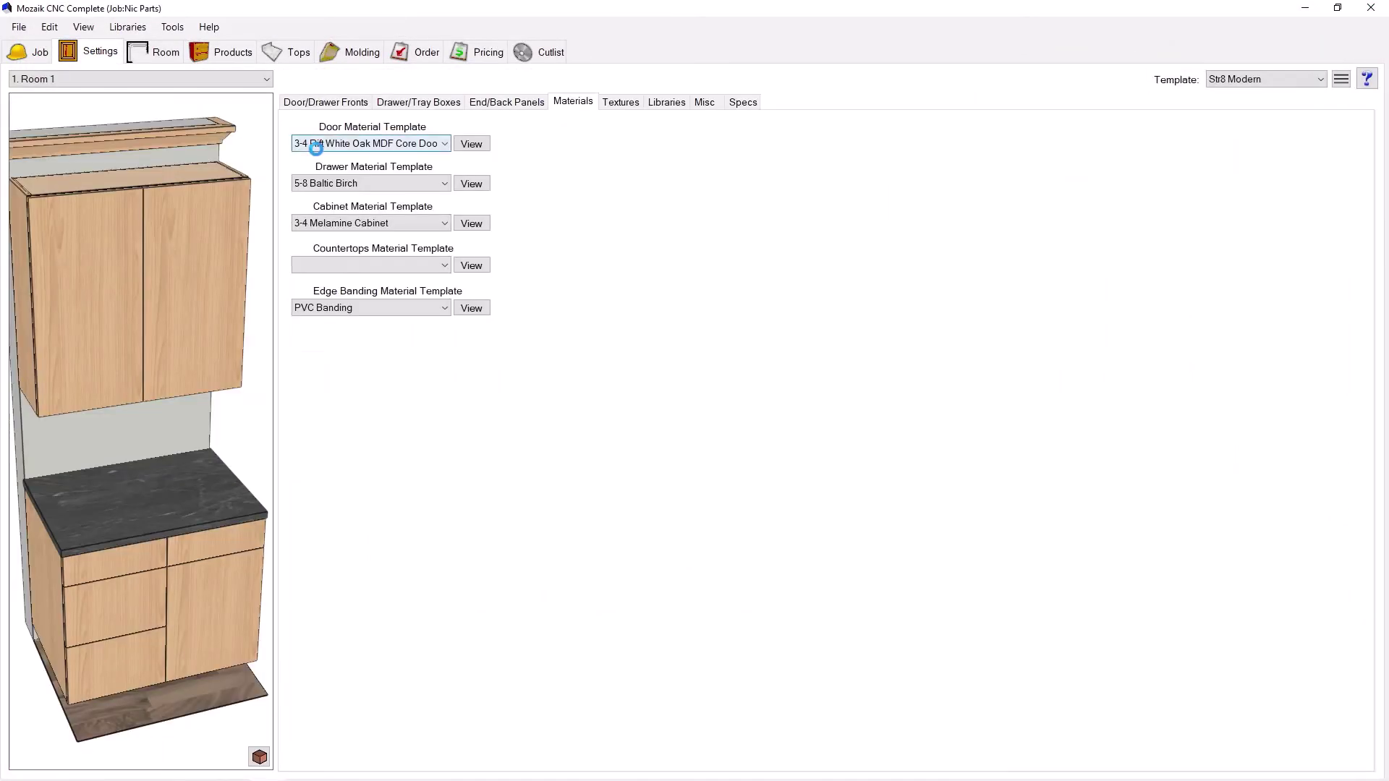
left_click(406, 105)
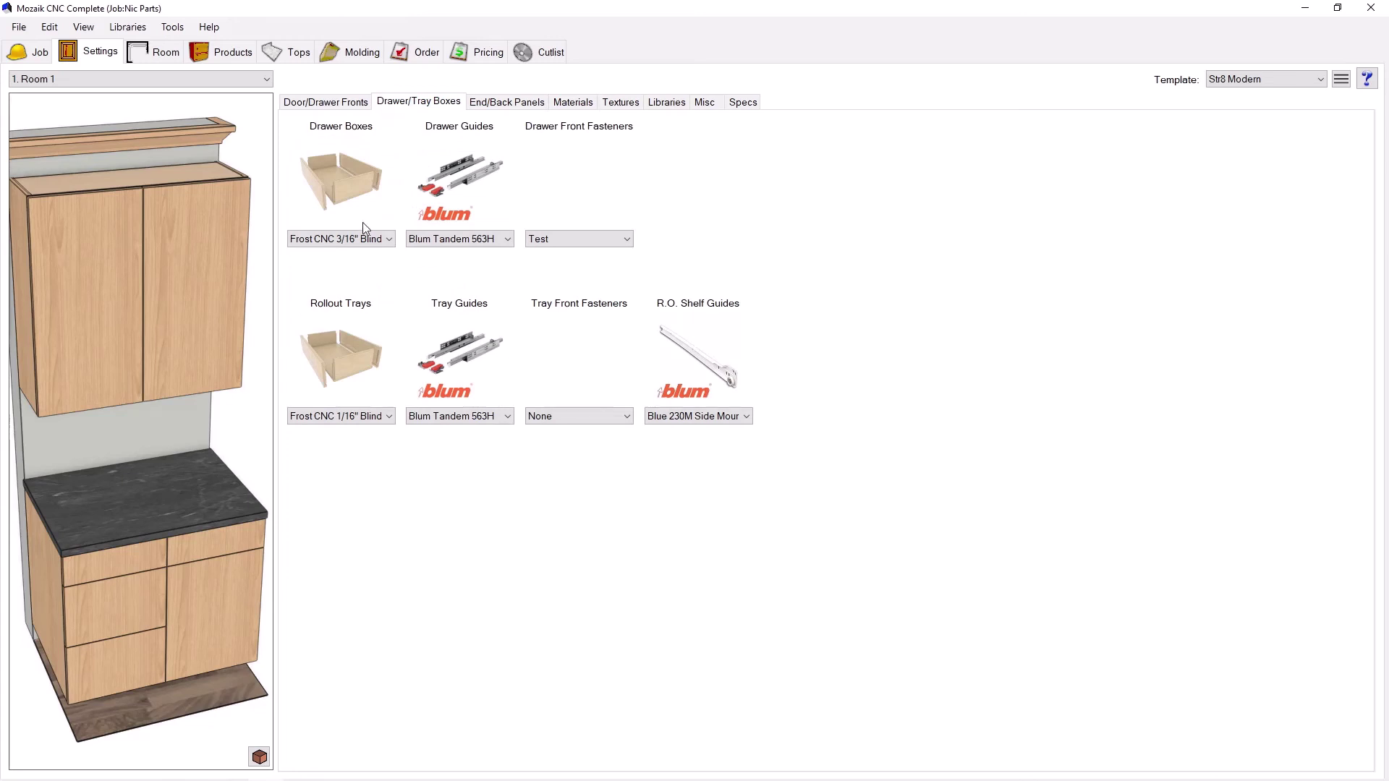
left_click(374, 241)
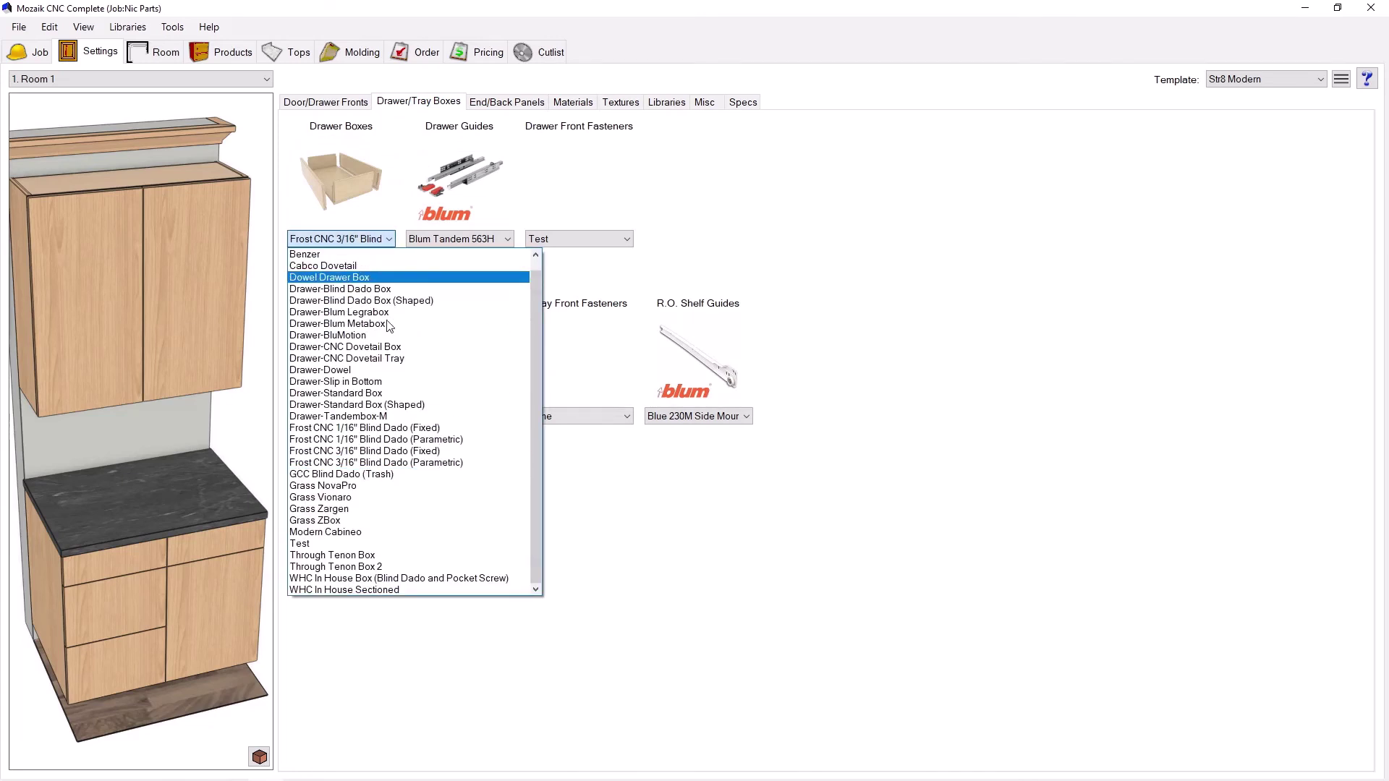
left_click(357, 440)
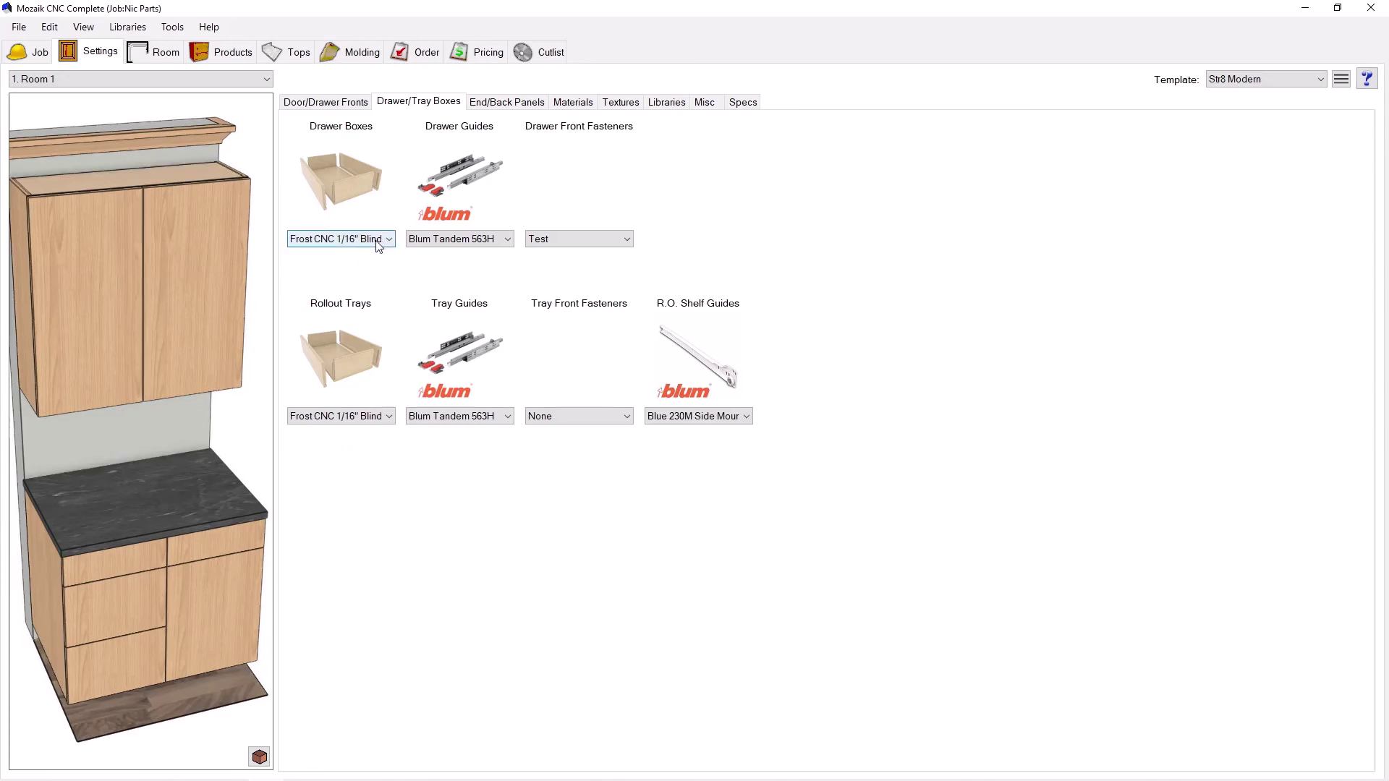
- View the floor plan's drawer box in 3D and orbit it to a lower front angle
left_click(229, 52)
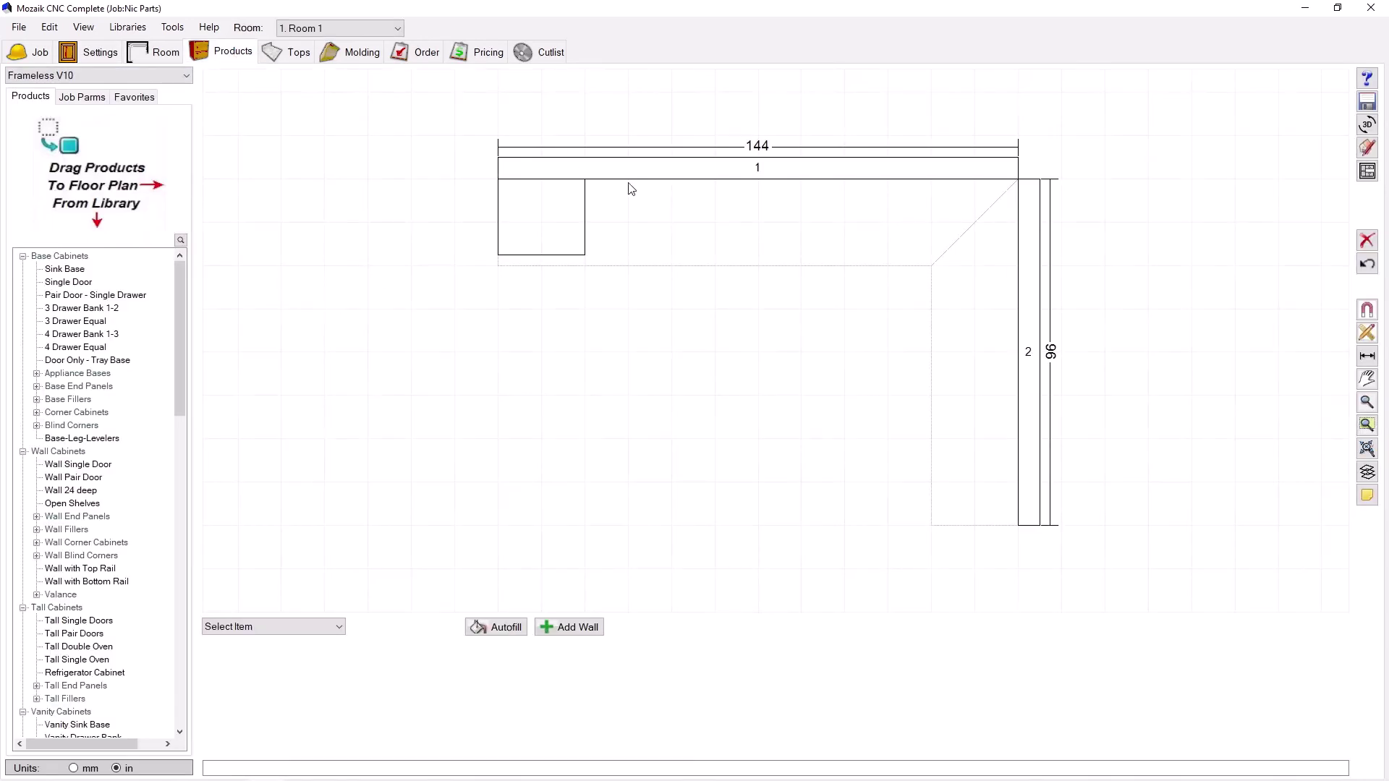
left_click(552, 232)
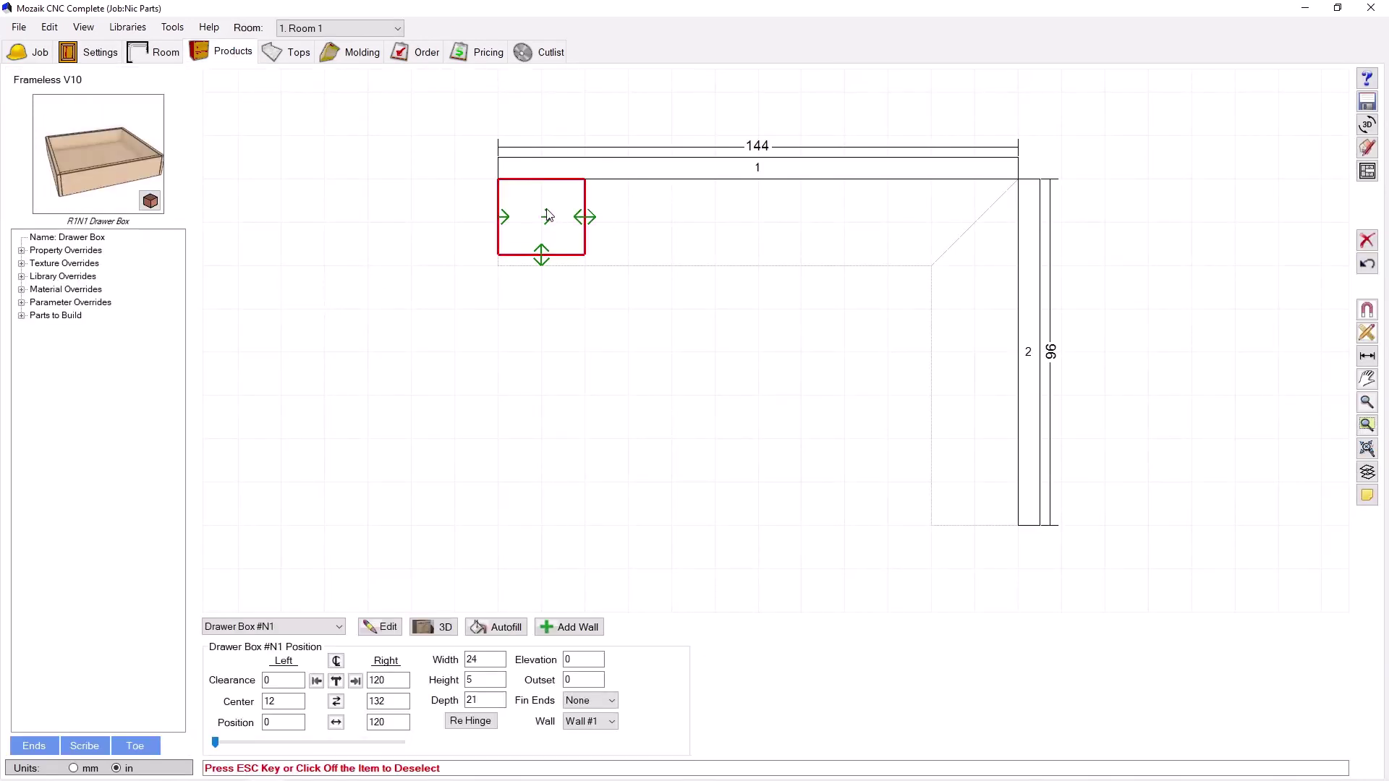
left_click(437, 628)
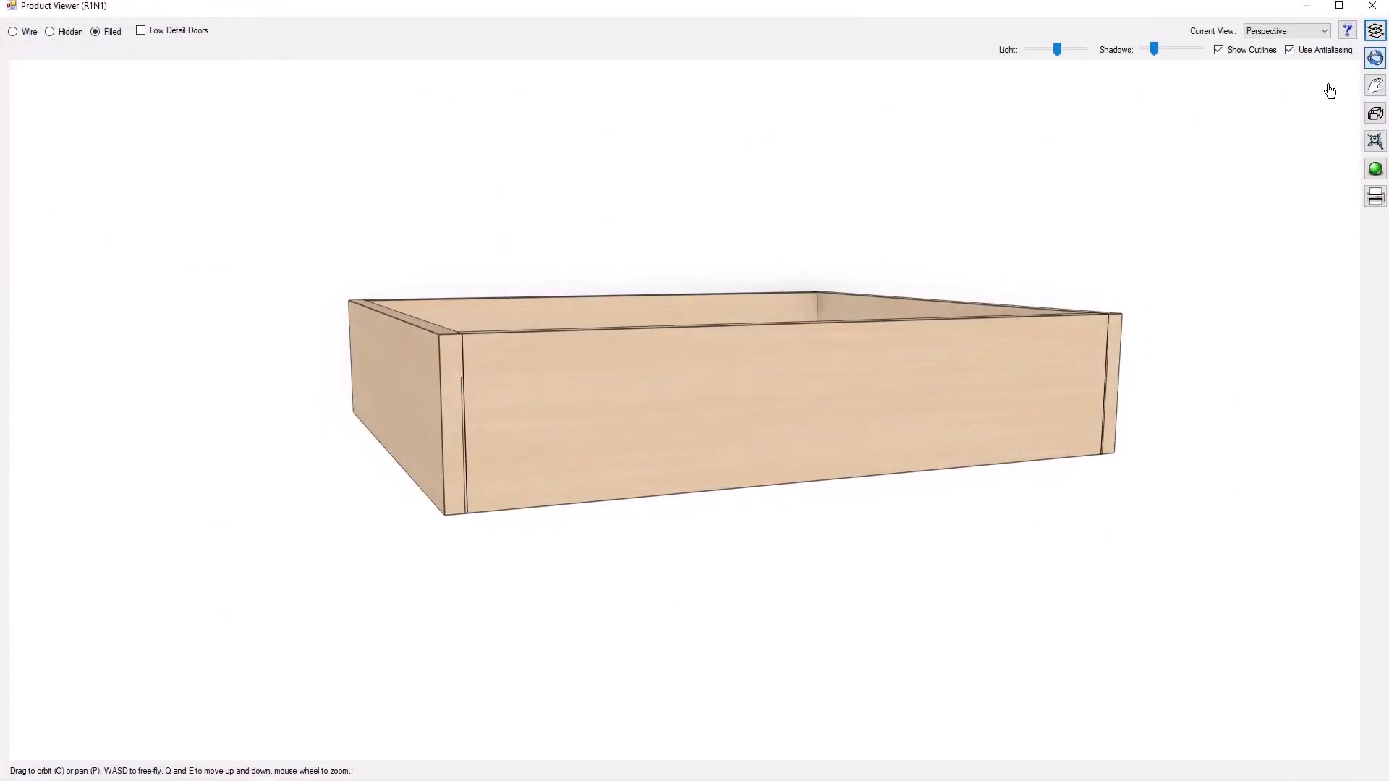
left_click(1375, 31)
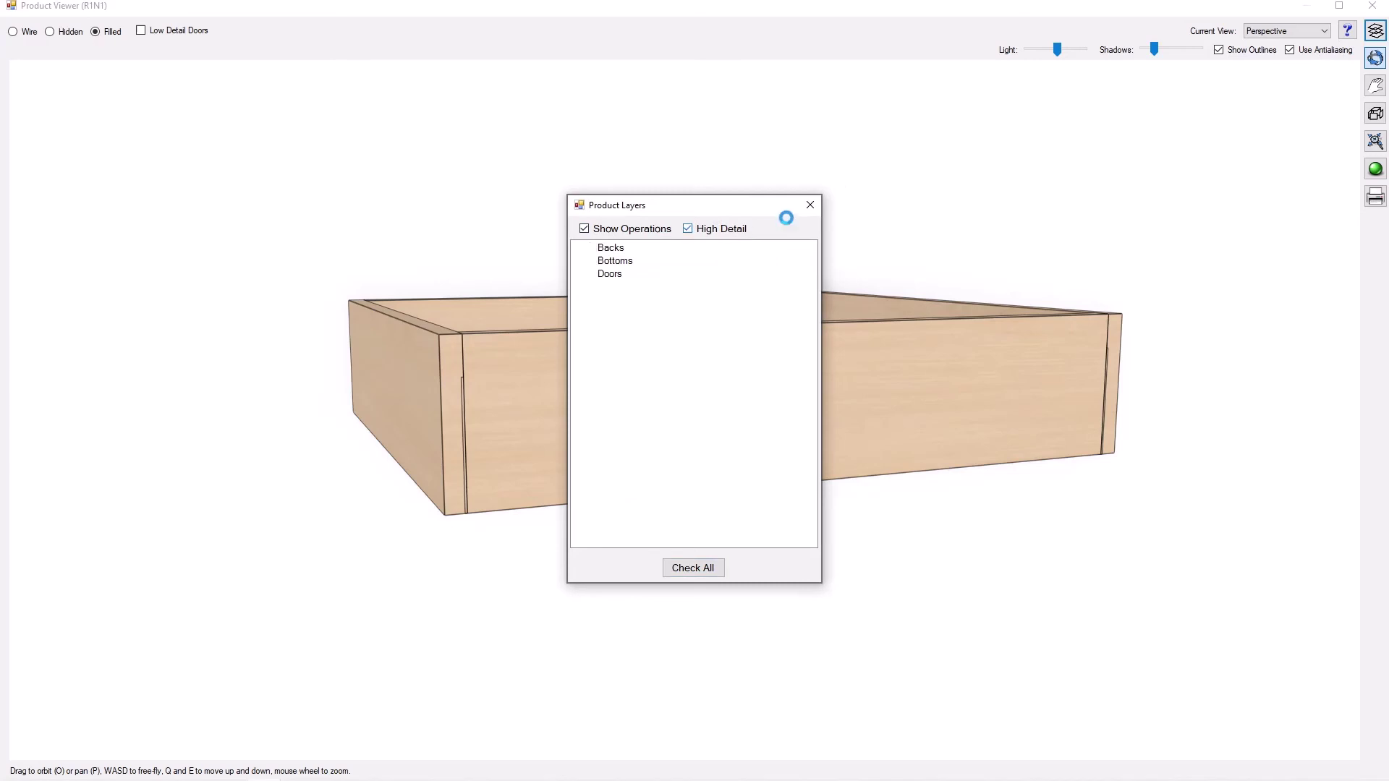
left_click(810, 205)
left_click_drag(651, 290, 475, 350)
scroll(434, 369, "up", 3)
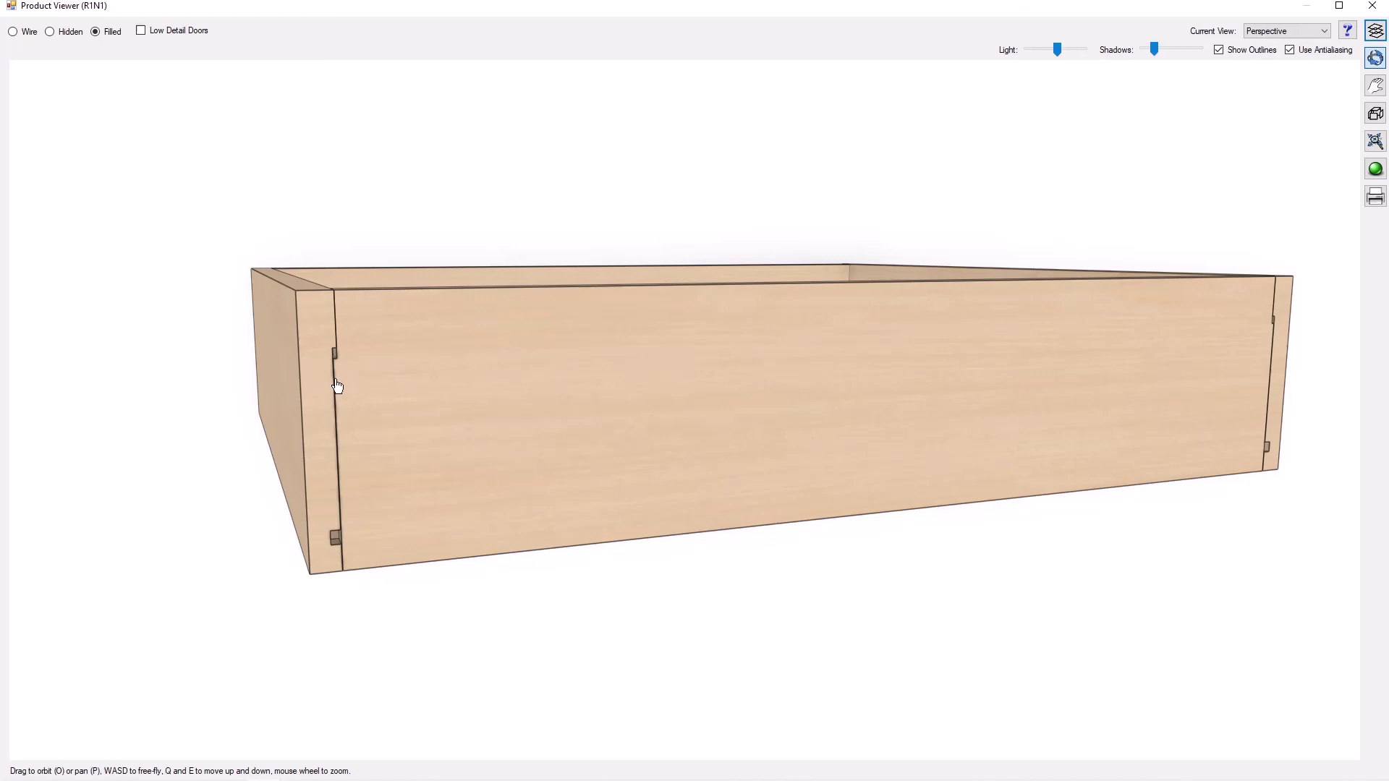
- Bring up the IMG955815.jpg drawer box photo in Photos and zoom out and back in
mouse_move(381, 779)
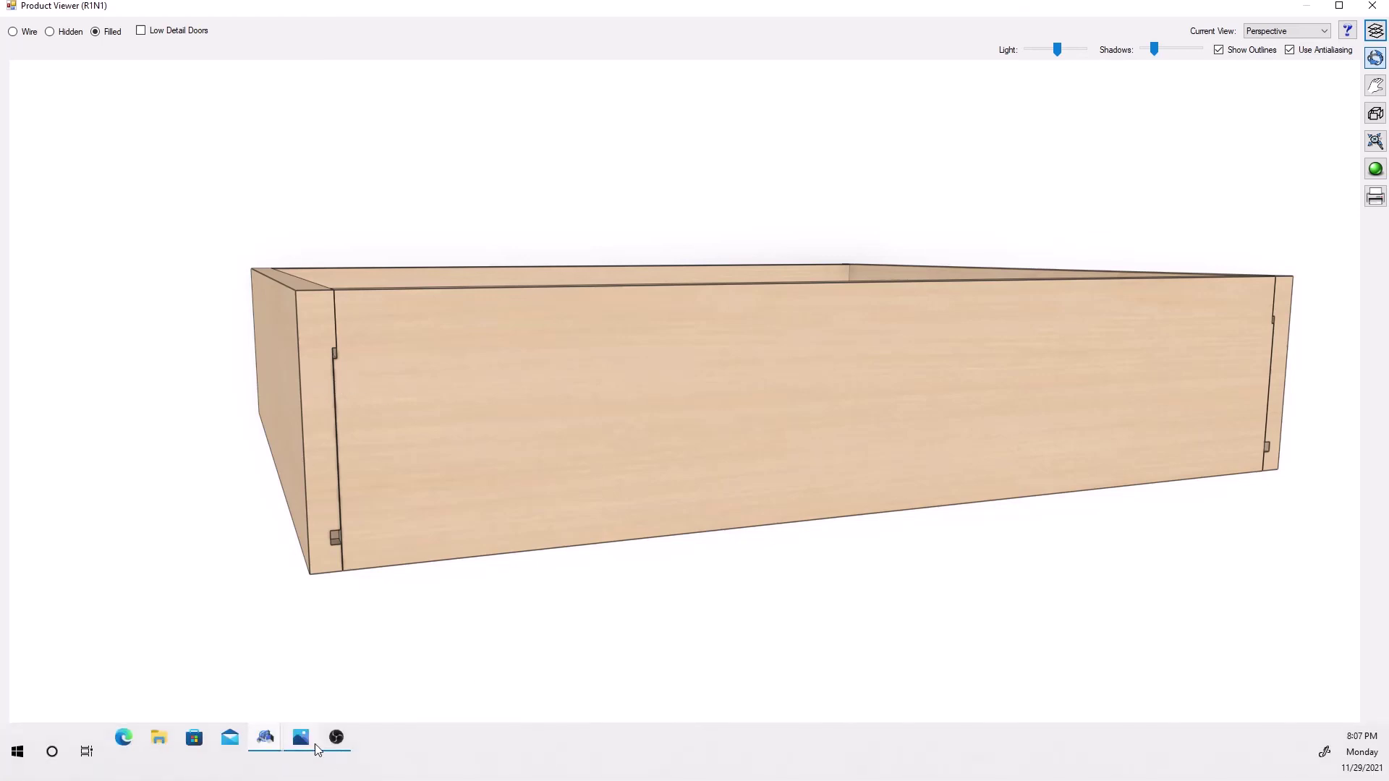
left_click(304, 745)
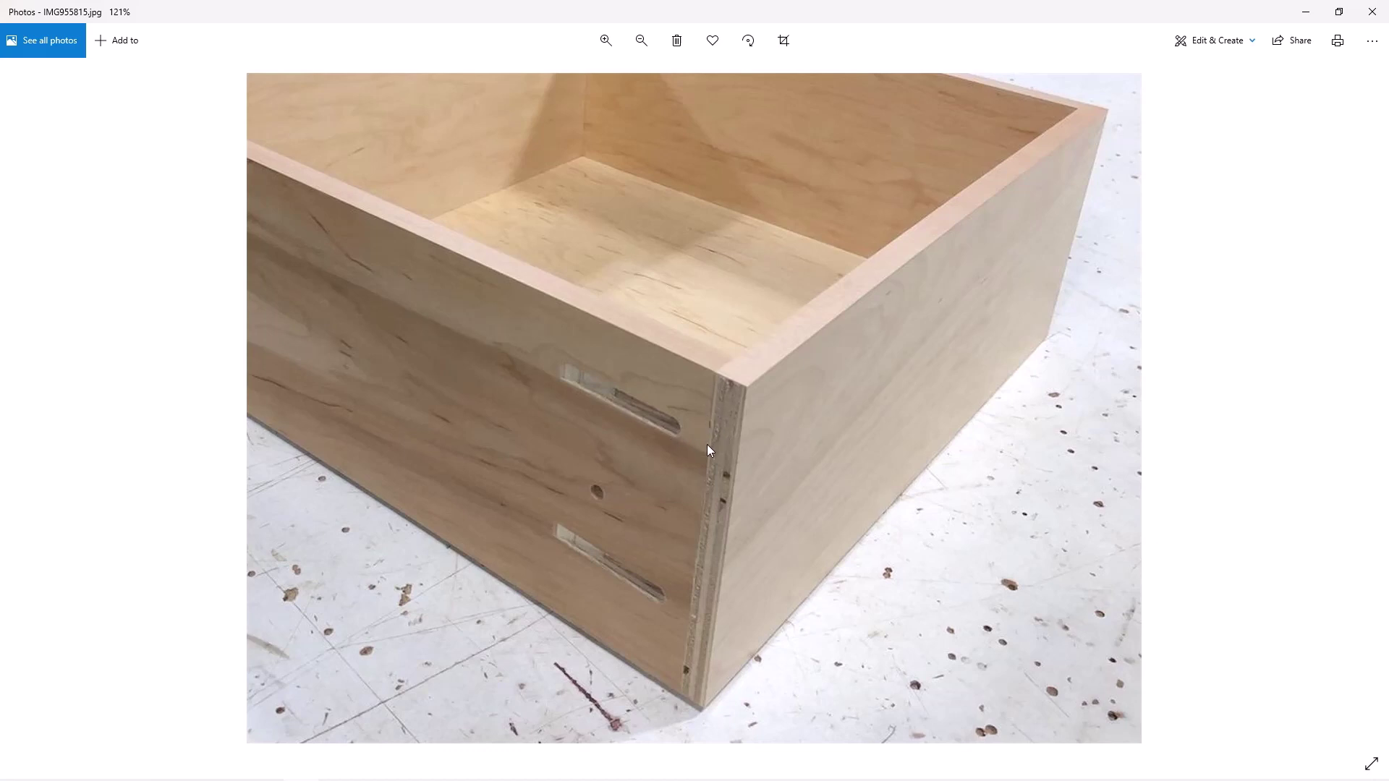
scroll(719, 454, "down", 1, "ctrl")
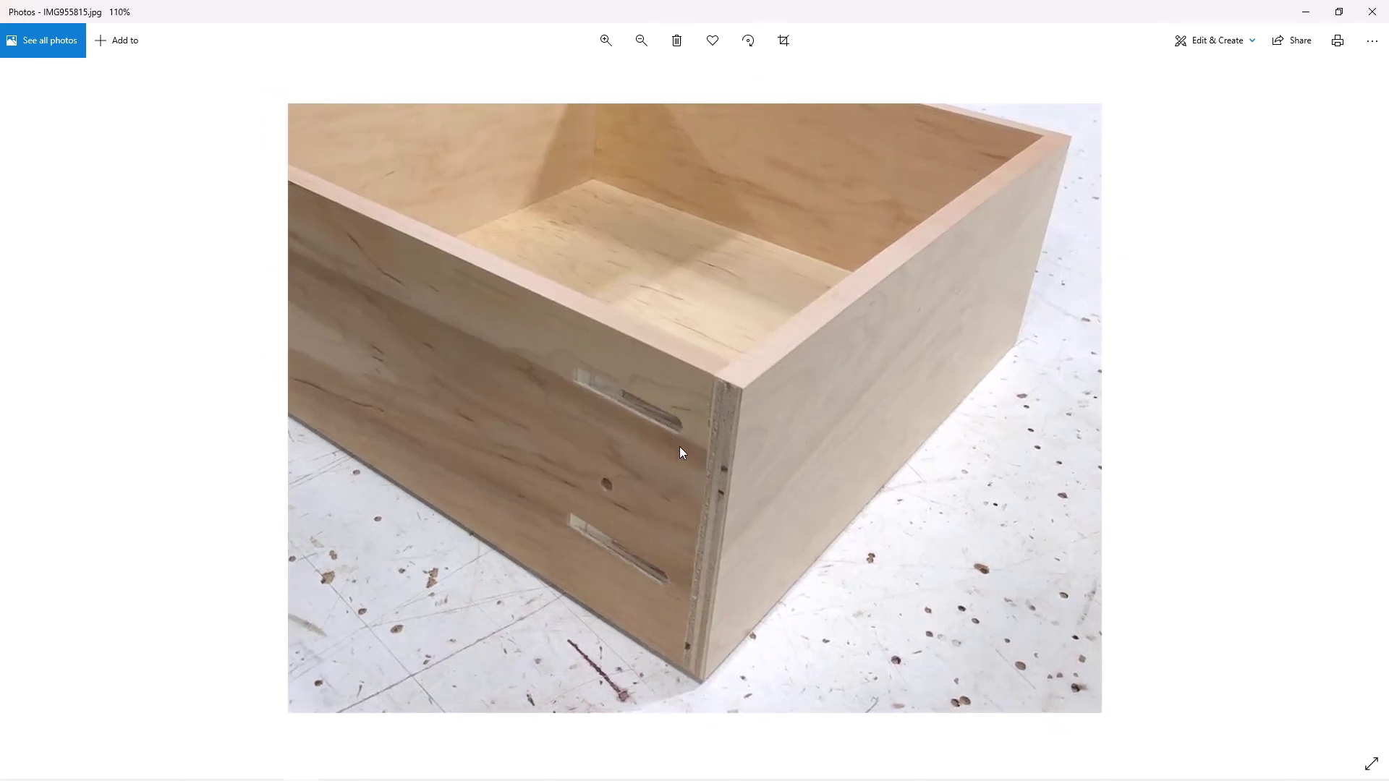
scroll(680, 449, "up", 1, "ctrl")
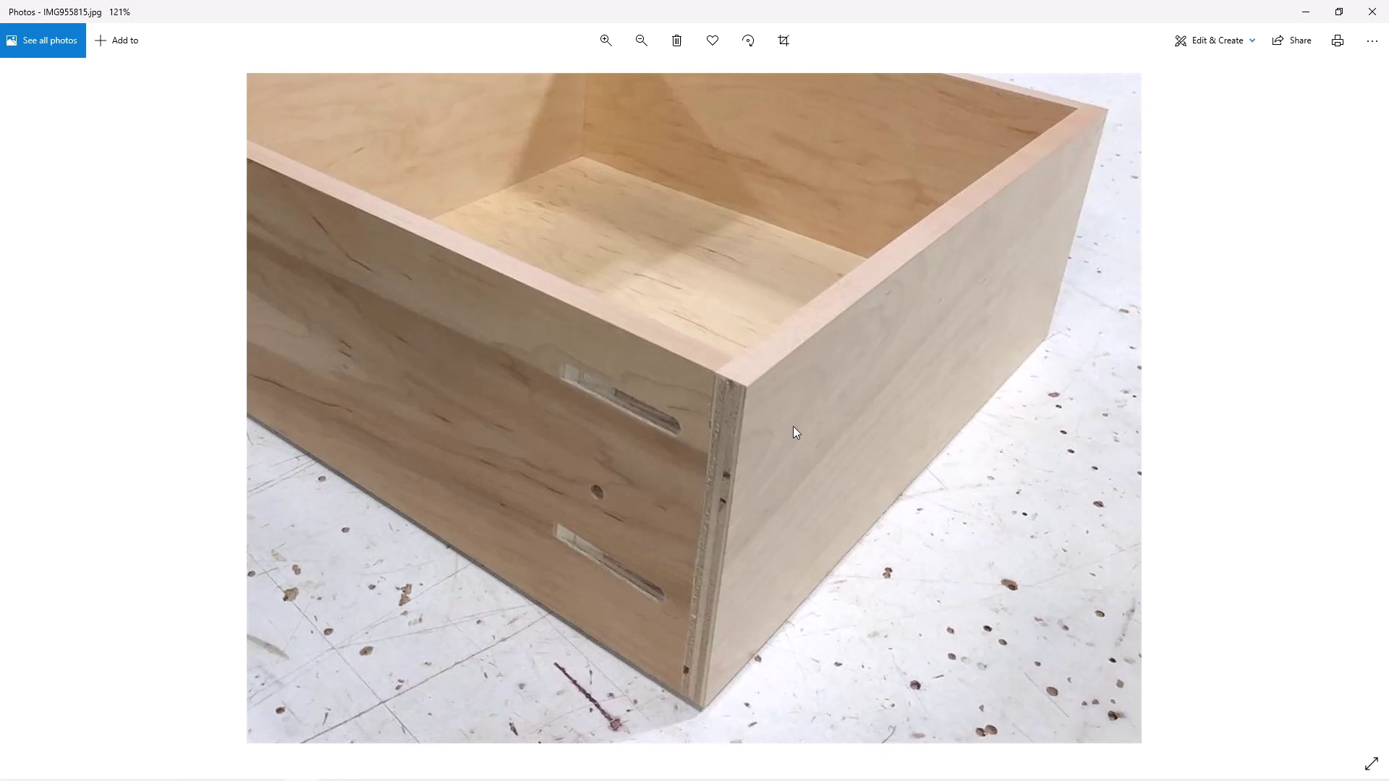
- Minimize the photo and orbit the 3D drawer box to show its front corner joint
left_click(1306, 12)
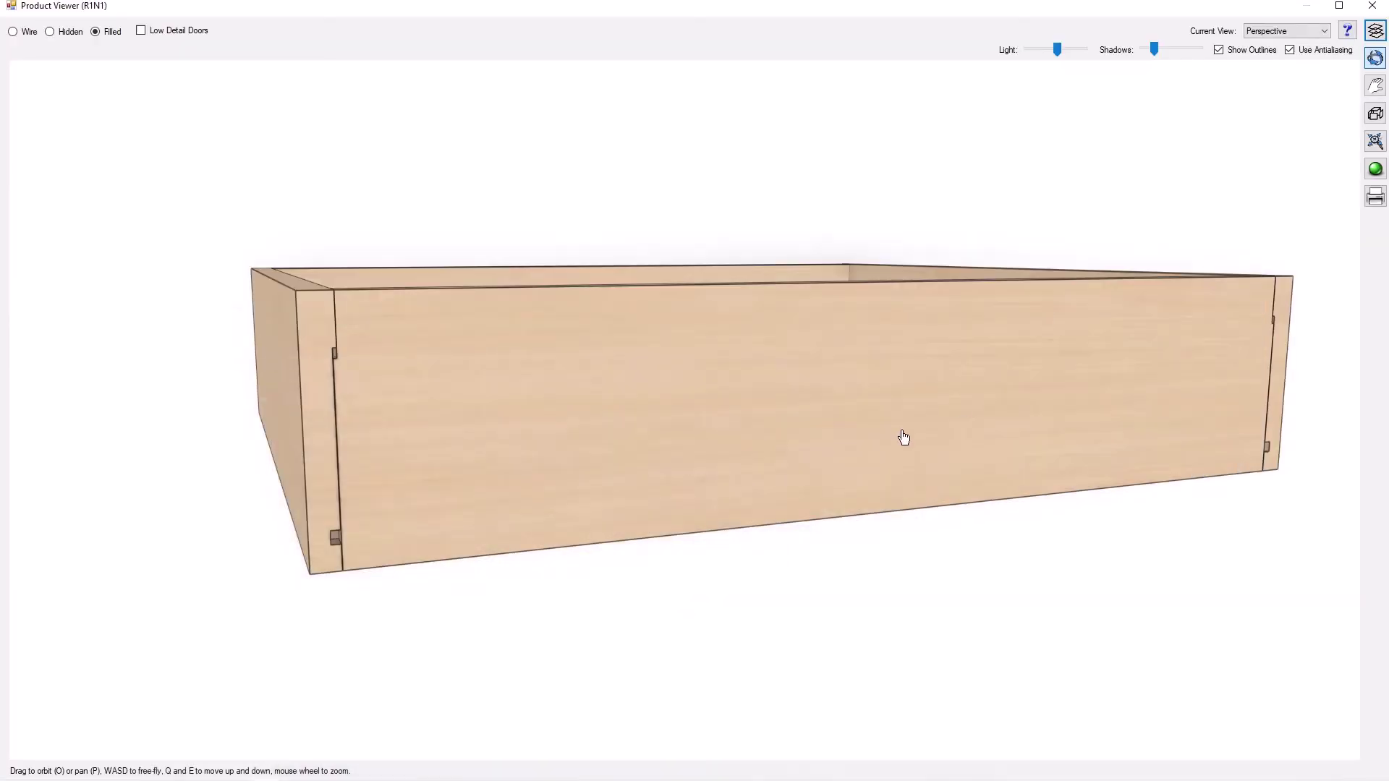
left_click_drag(902, 434, 658, 479)
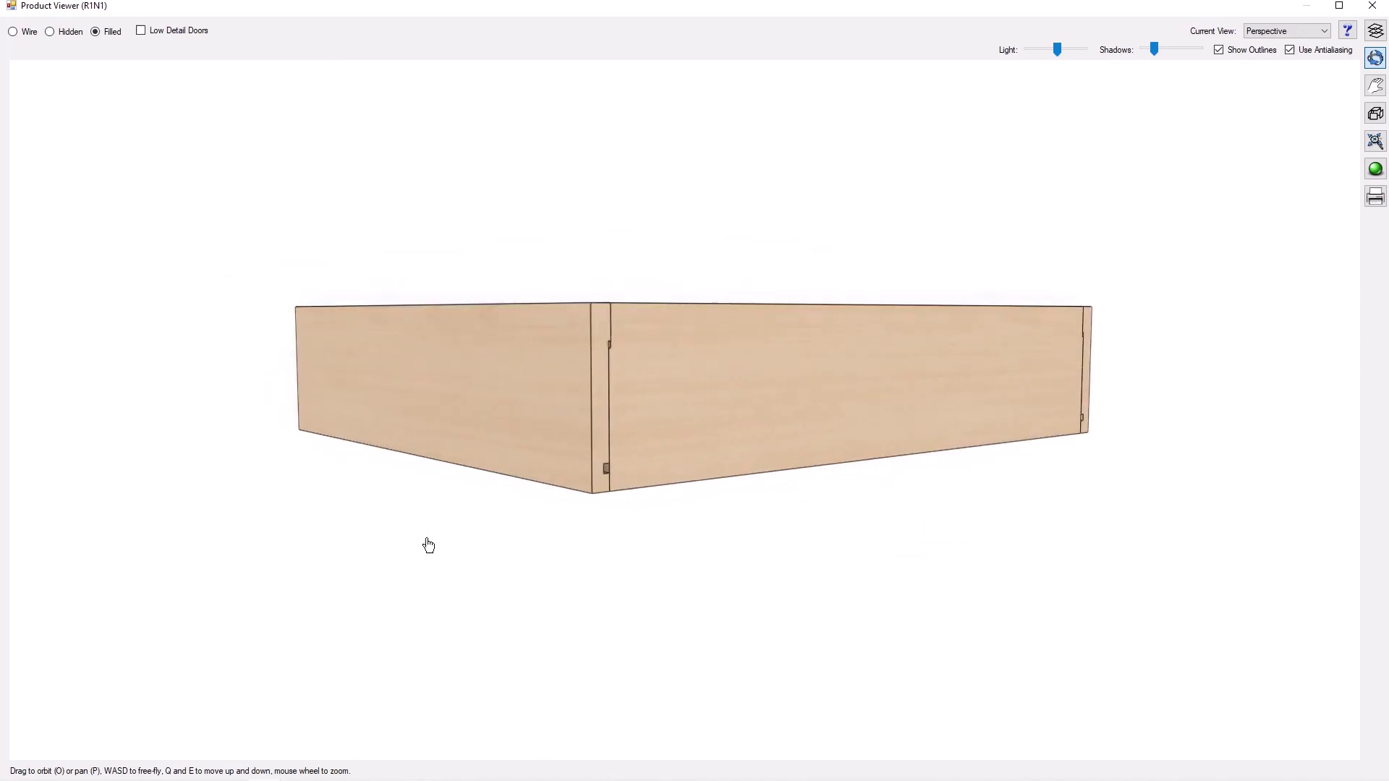